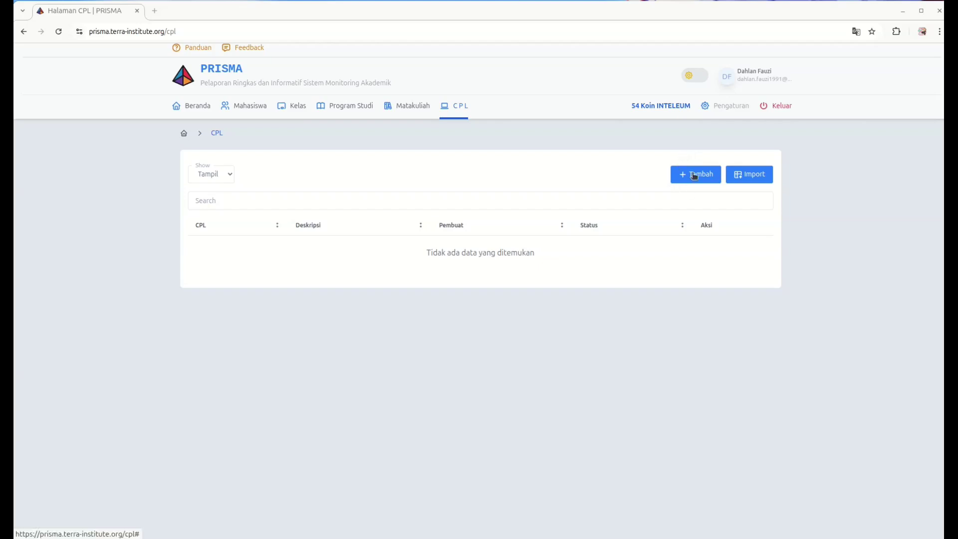
# Add a new CPL with the code CPL 1 and the description "Sesuai dengan ketuhanan yang magha esa"
pyautogui.click(694, 175)
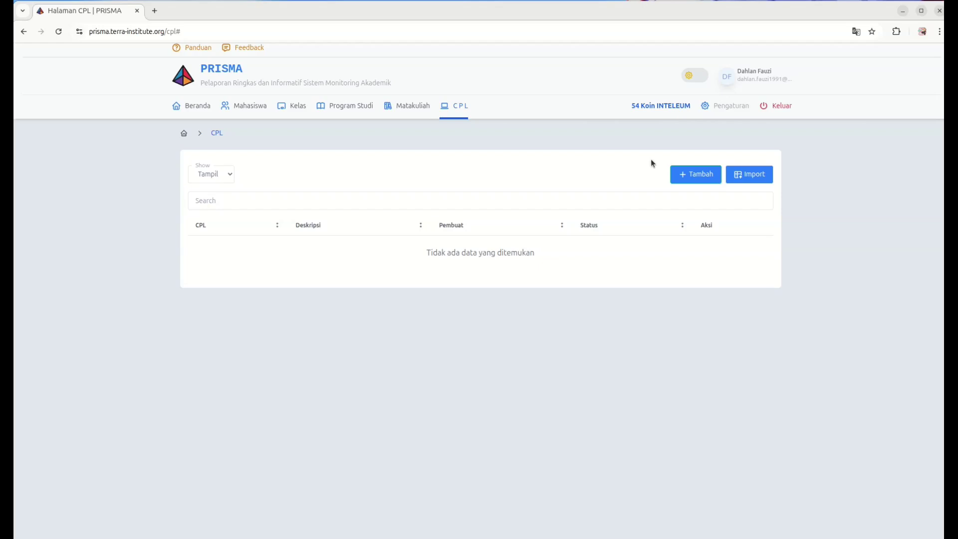
pyautogui.click(692, 178)
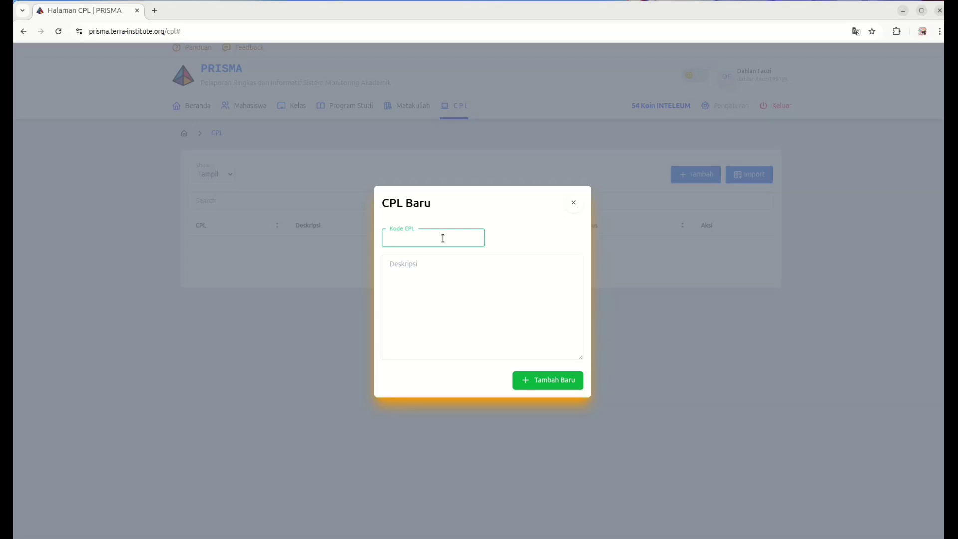
pyautogui.write('CPL 1')
pyautogui.click(444, 280)
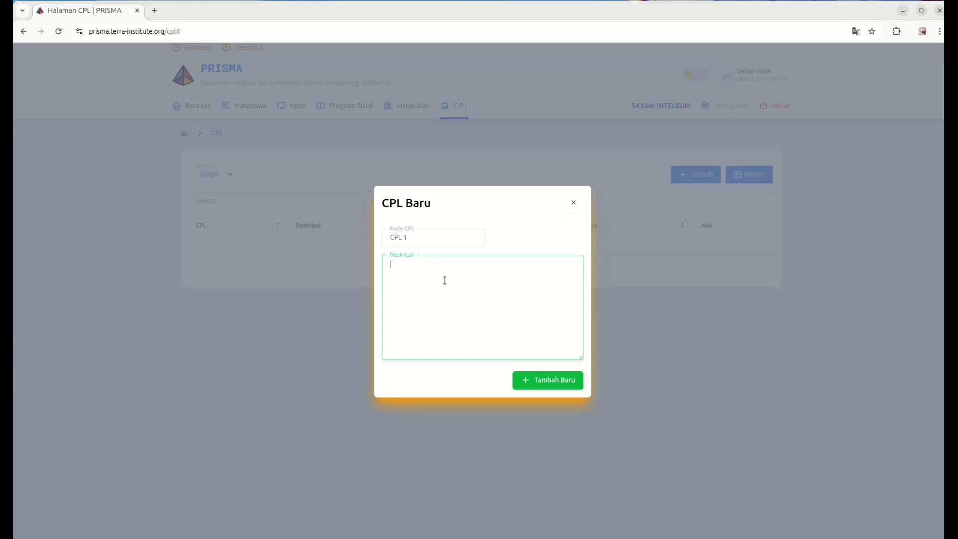
pyautogui.write('Sesuai dengan ketuhanan yang masa')
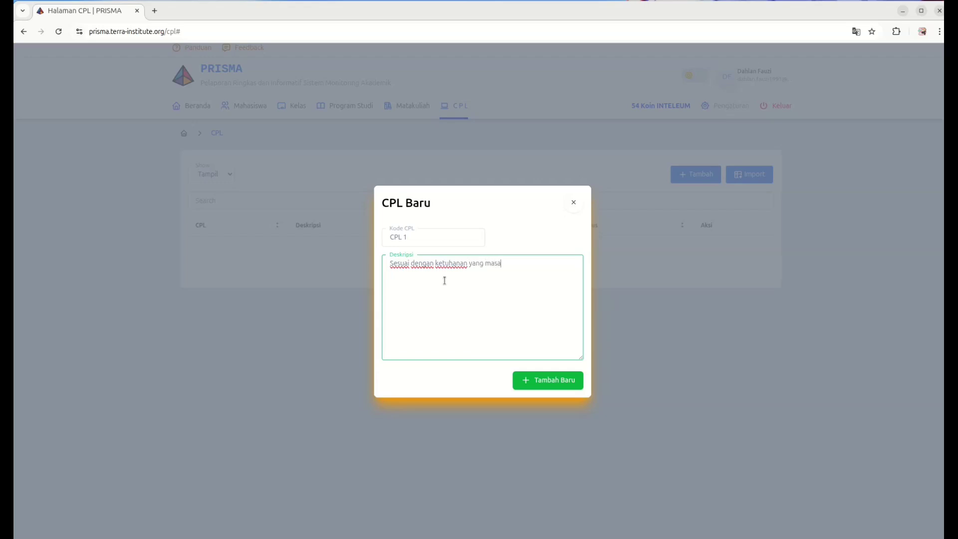
pyautogui.press('BackSpace')
pyautogui.press('BackSpace')
pyautogui.write('ha es')
pyautogui.press('Delete')
pyautogui.write('gha')
pyautogui.click(562, 386)
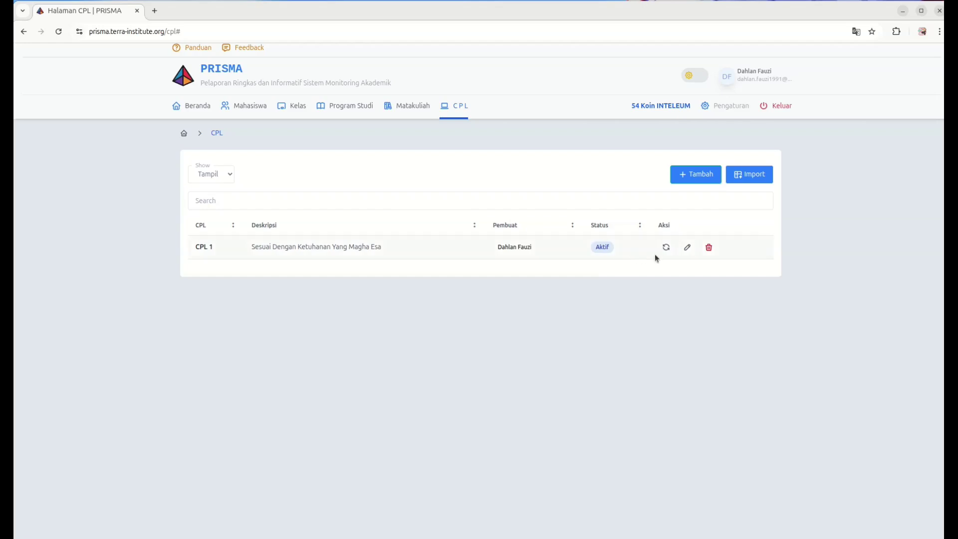
# Switch CPL 1's status to Nonaktif and inspect its code and description in the edit form without saving changes
pyautogui.click(665, 247)
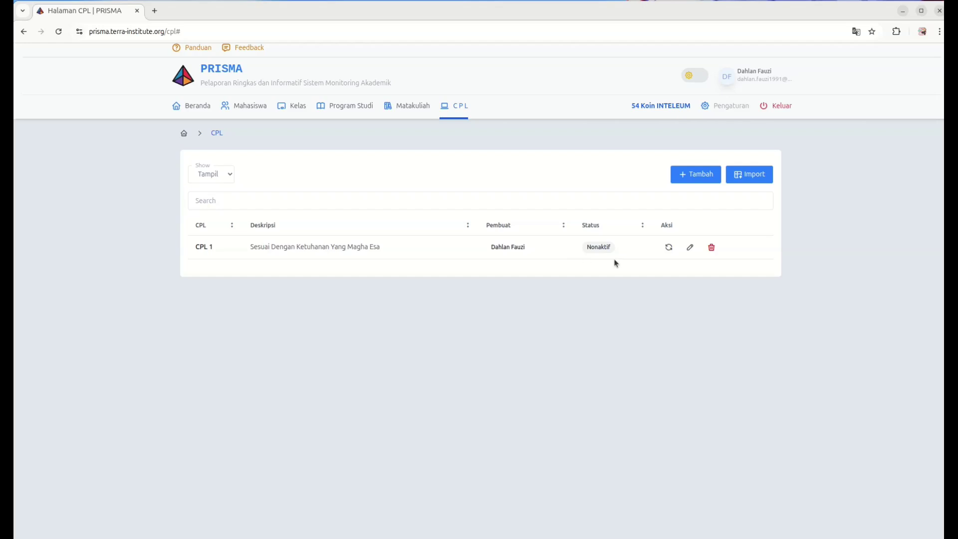
pyautogui.click(690, 248)
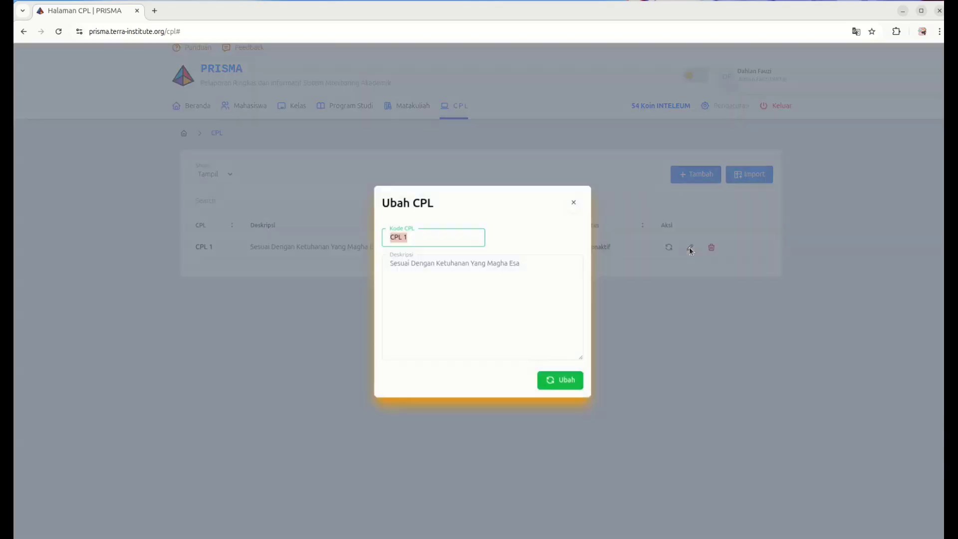
pyautogui.click(436, 271)
pyautogui.click(434, 238)
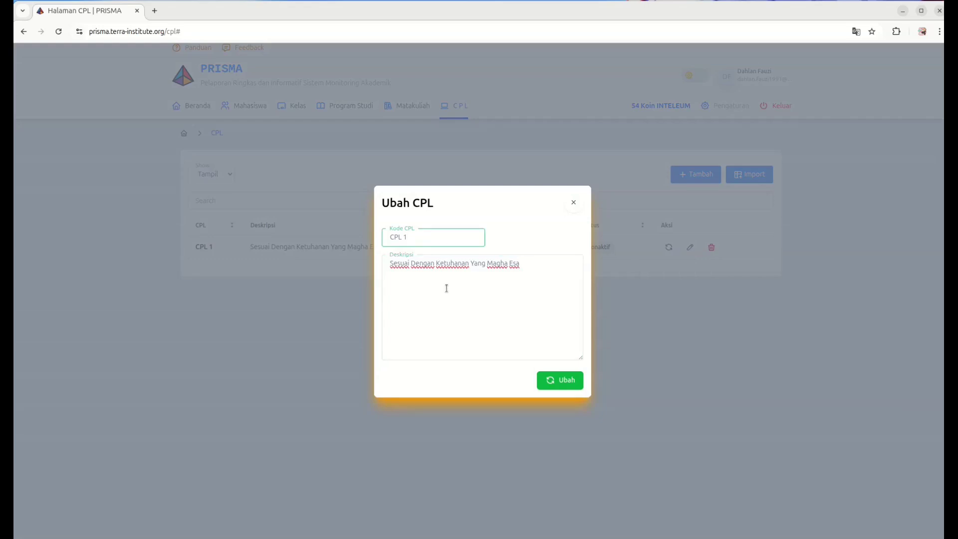
pyautogui.click(446, 287)
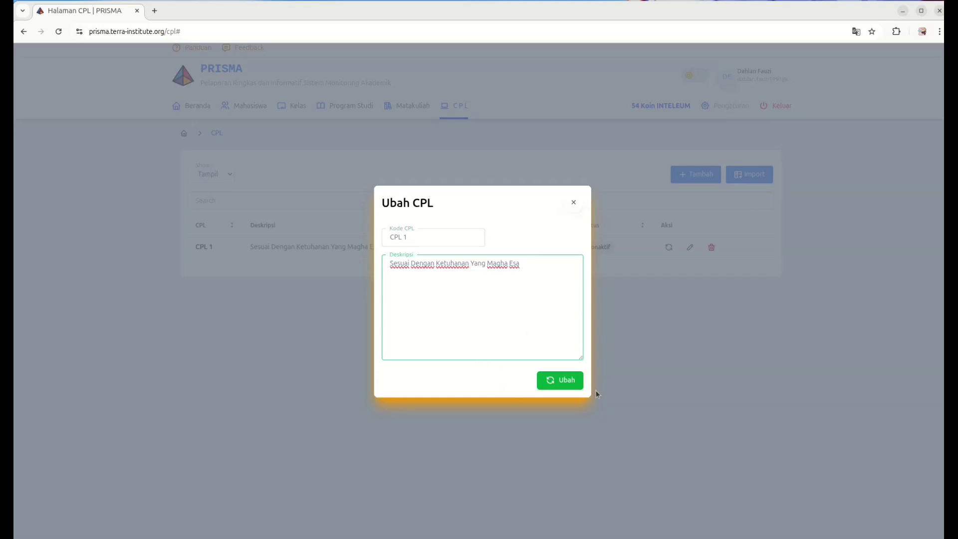
pyautogui.click(573, 202)
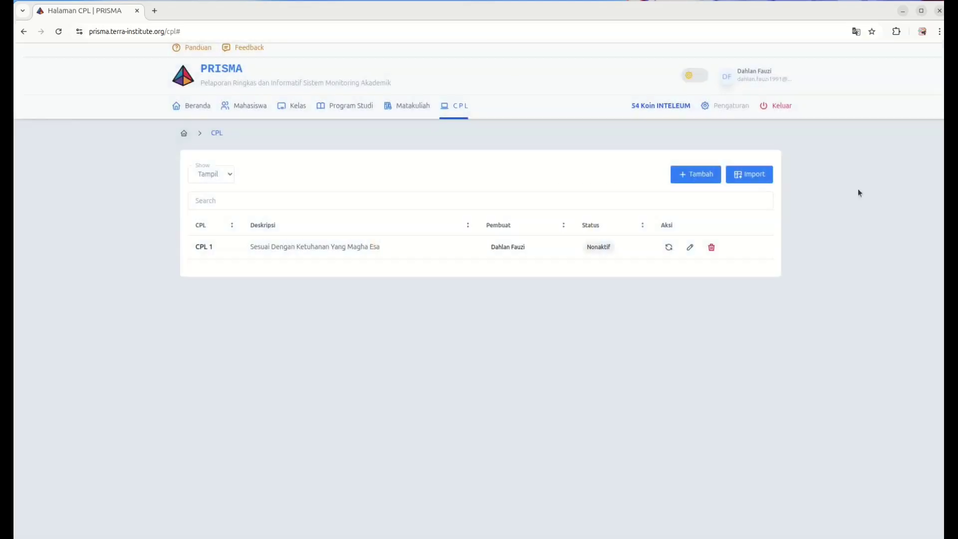
# Delete the CPL 1 entry from the CPL list and confirm the deletion
pyautogui.click(711, 247)
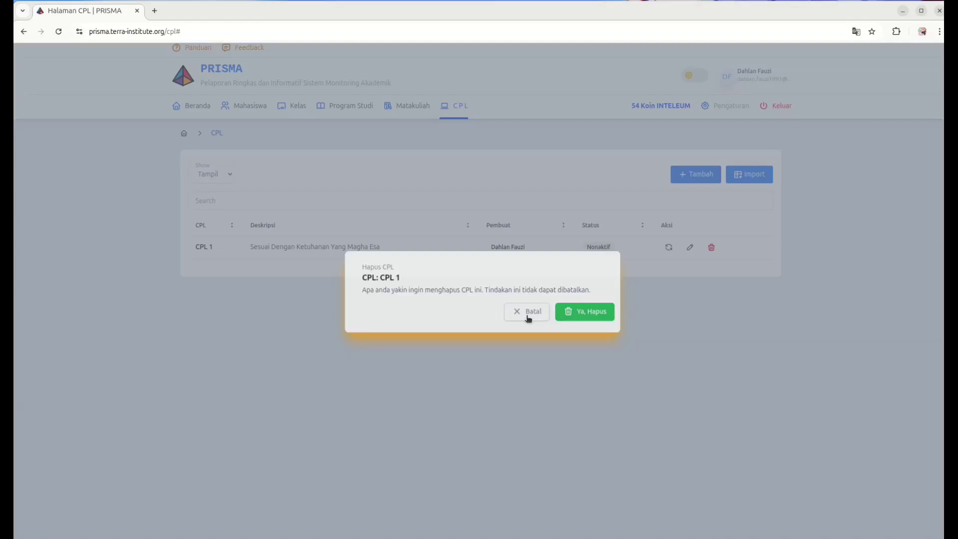
pyautogui.click(527, 317)
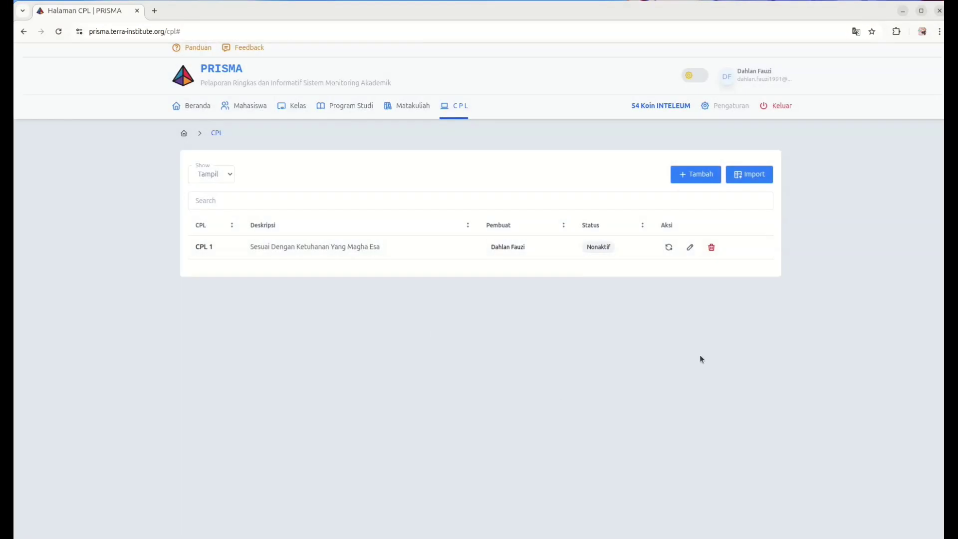
pyautogui.click(712, 248)
pyautogui.click(593, 313)
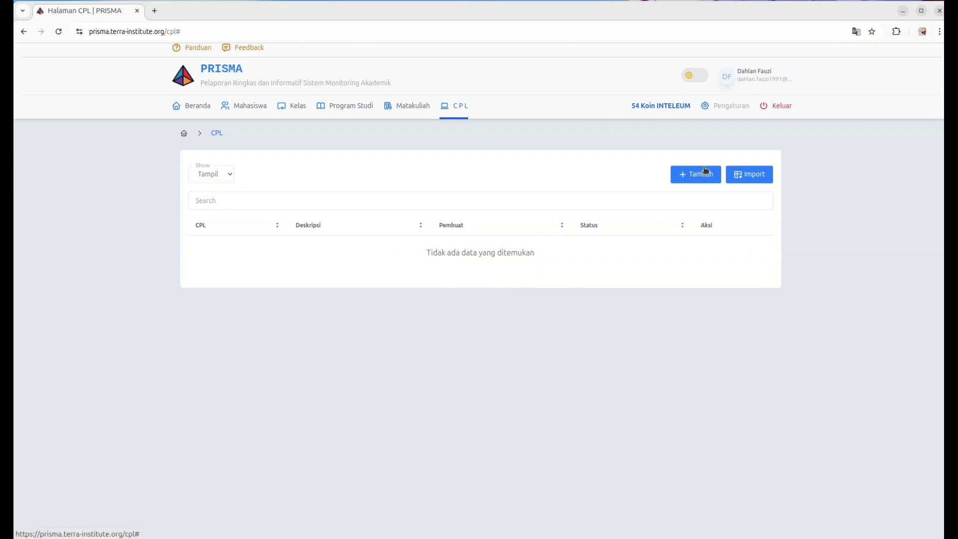
# Show the CPL file import instructions and download the example Excel file
pyautogui.click(767, 179)
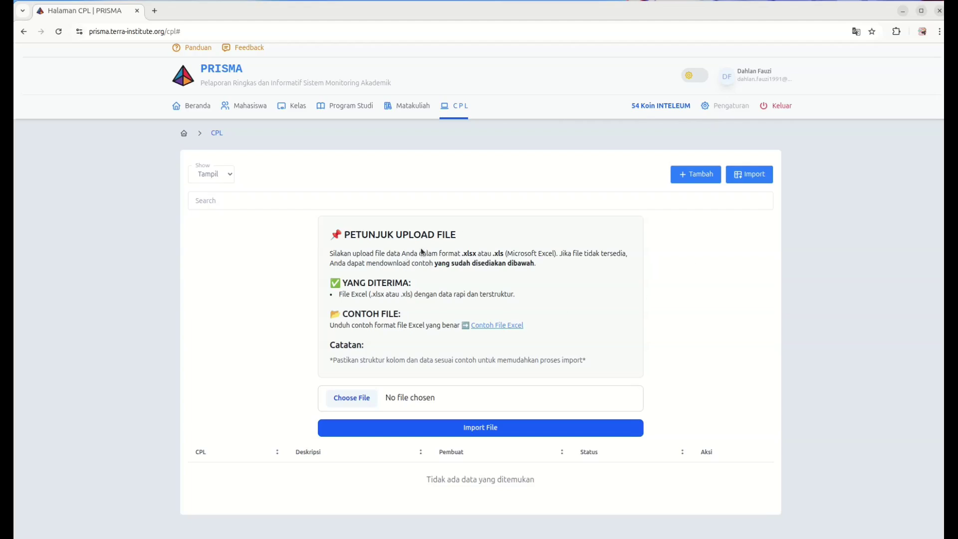
pyautogui.scroll(-1, 370, 263)
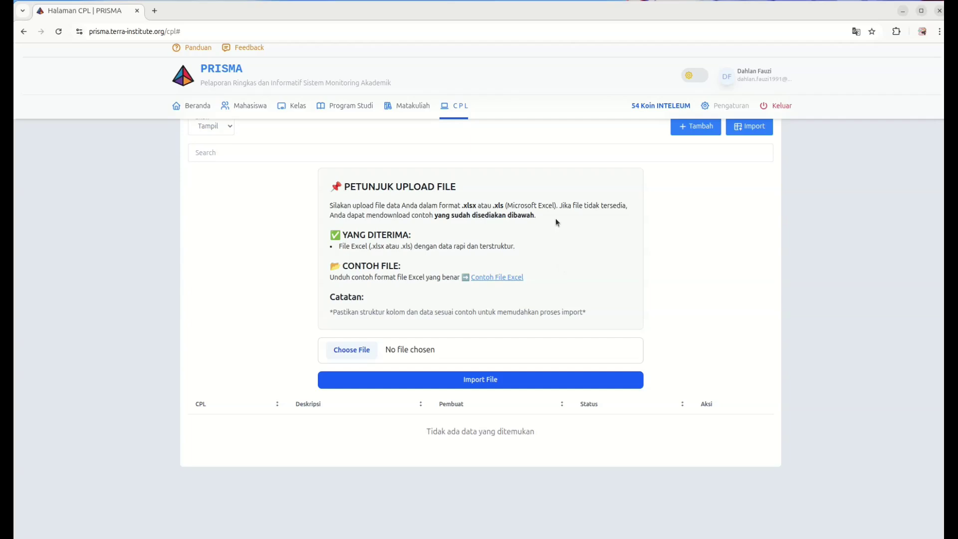
pyautogui.click(493, 278)
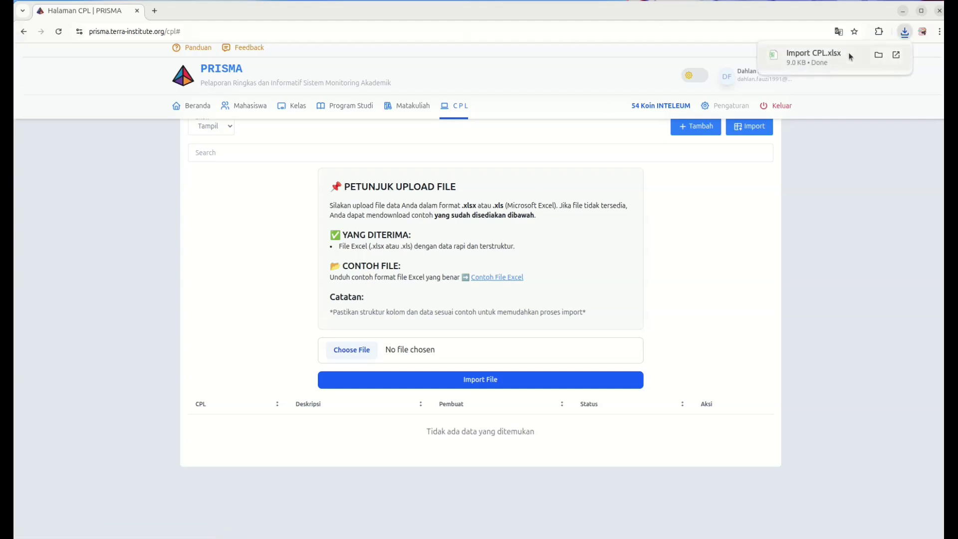
# Open the downloaded Import CPL.xlsx from the Downloads folder in WPS Office and close the file manager window
pyautogui.click(879, 58)
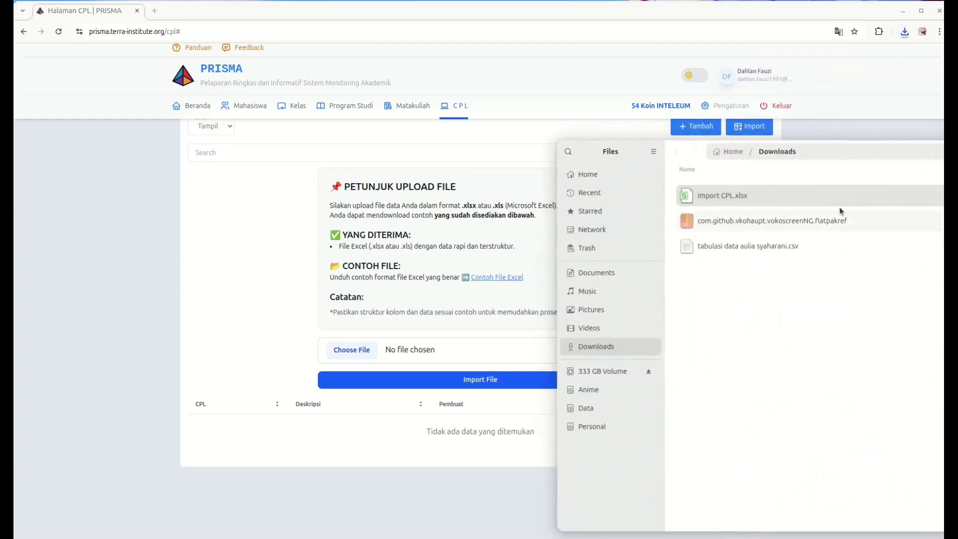
pyautogui.rightClick(748, 197)
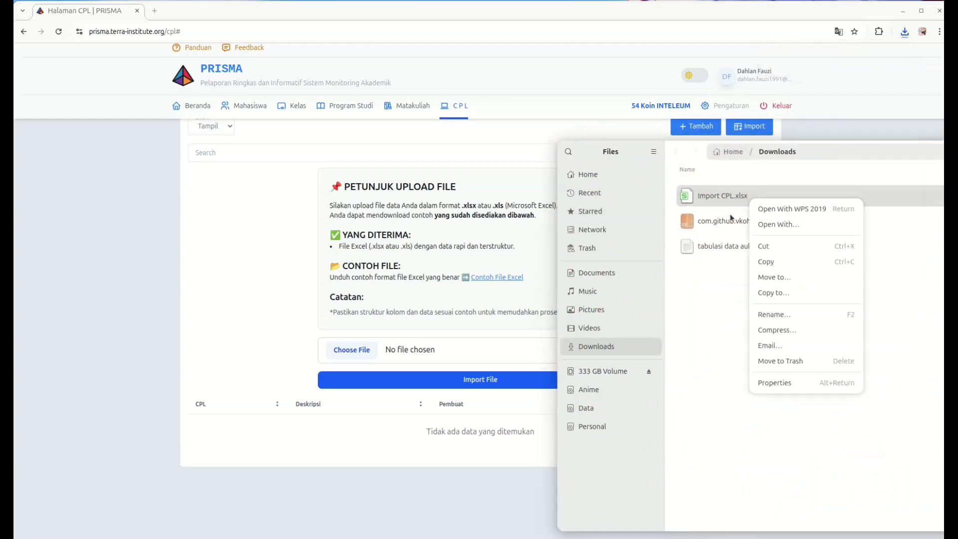
pyautogui.click(725, 315)
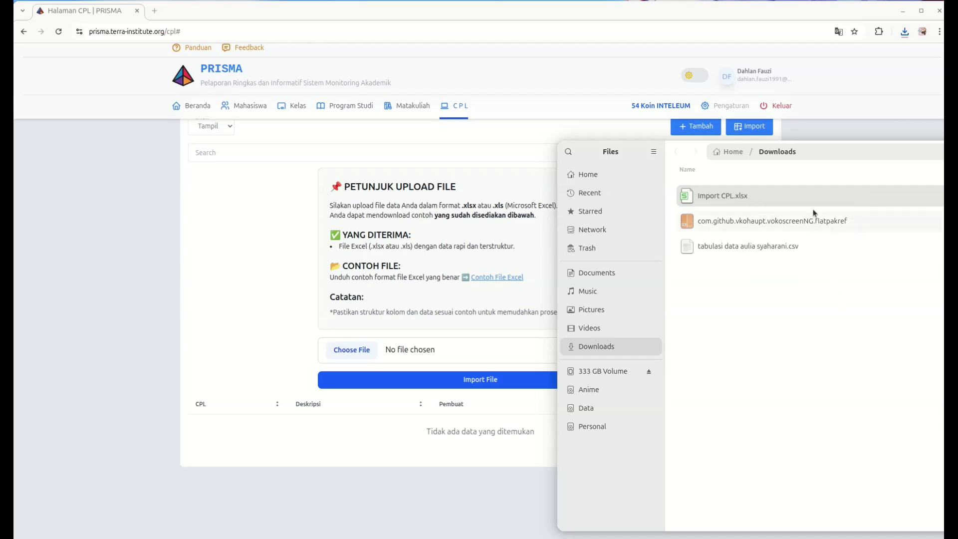
pyautogui.doubleClick(749, 196)
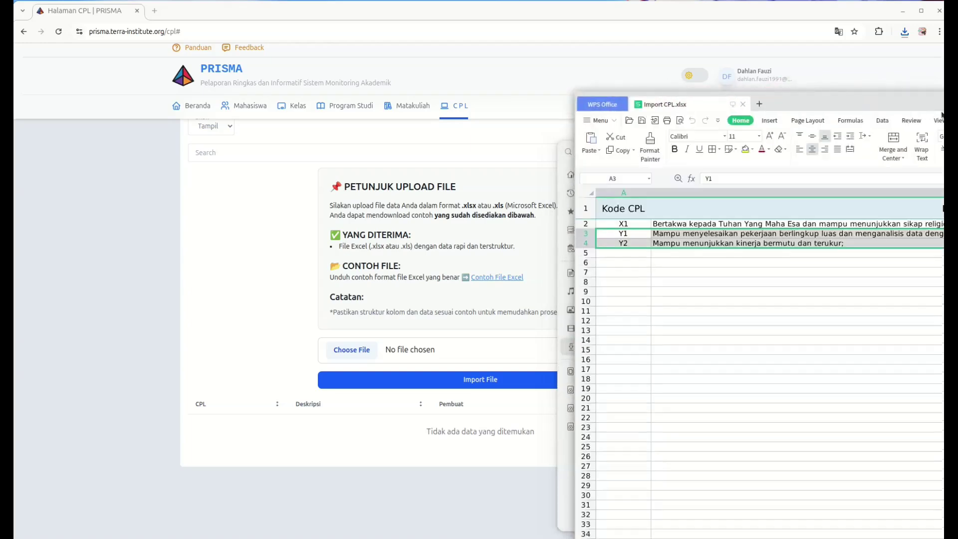
pyautogui.moveTo(940, 104); pyautogui.dragTo(779, 124)
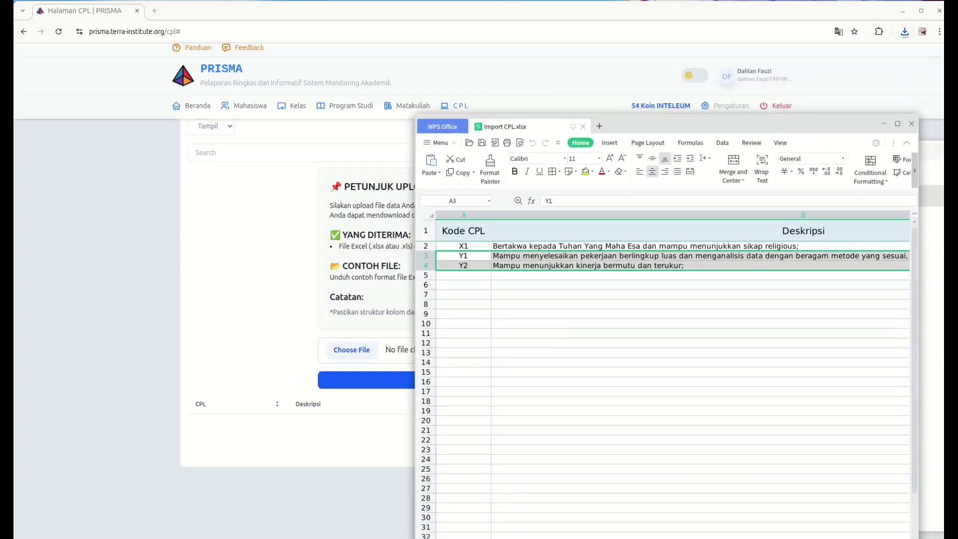
pyautogui.hotkey('alt', 'Tab')
pyautogui.hotkey('ctrl', 'w')
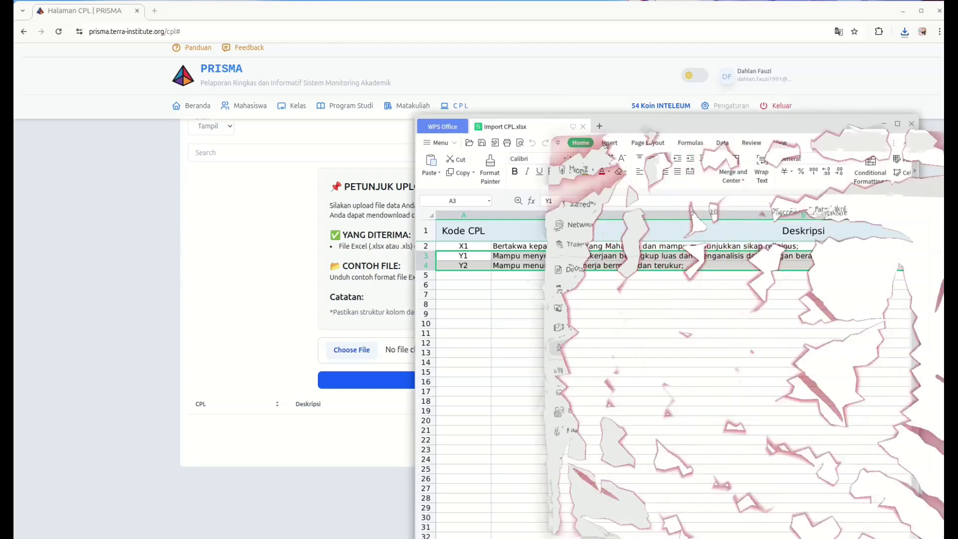
# Examine the Kode CPL, Deskripsi and Aktif columns of the example workbook
pyautogui.click(713, 323)
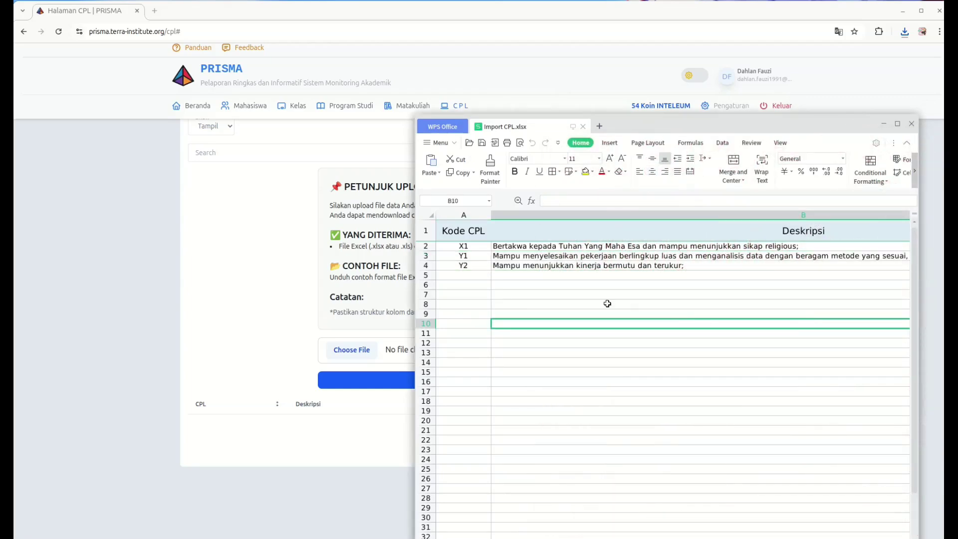
pyautogui.click(474, 238)
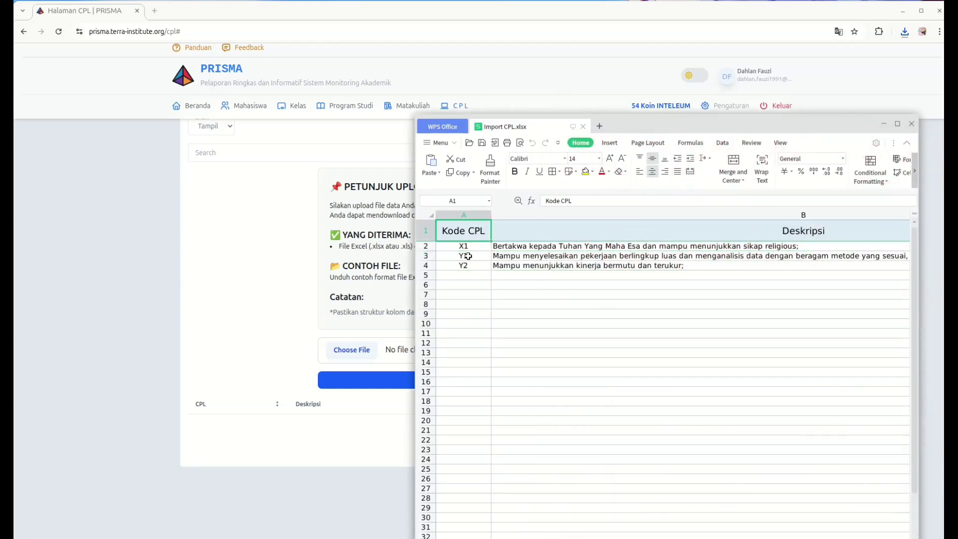
pyautogui.click(471, 247)
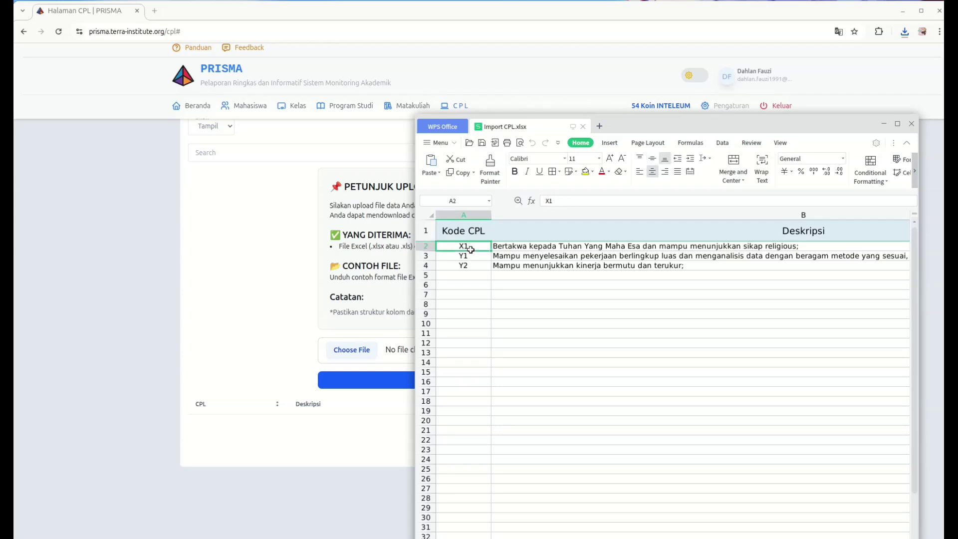
pyautogui.moveTo(655, 121); pyautogui.dragTo(747, 151)
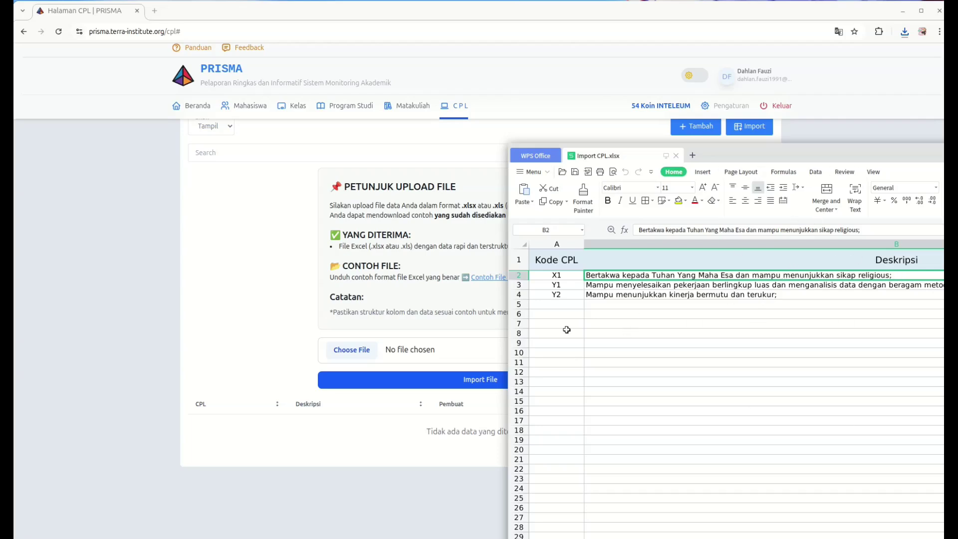
pyautogui.moveTo(739, 154); pyautogui.dragTo(720, 160)
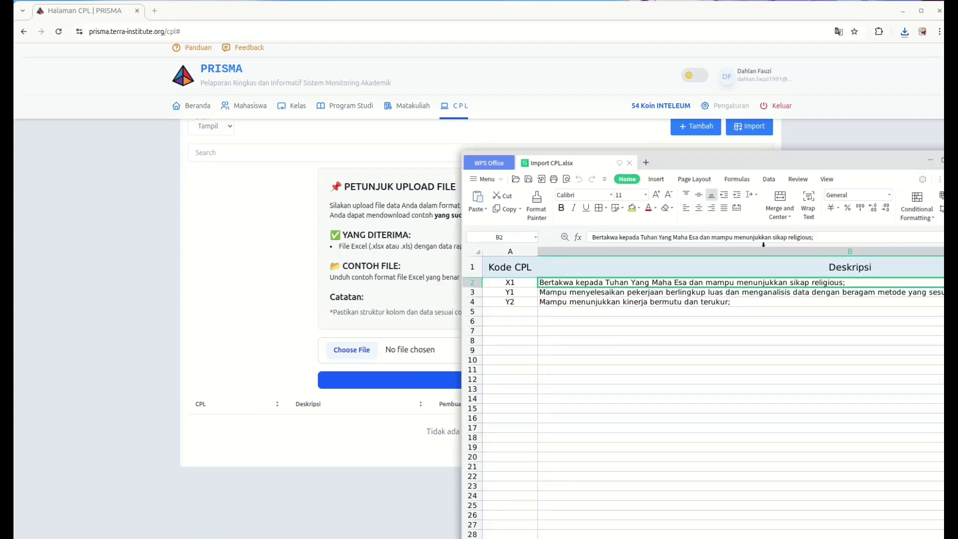
pyautogui.hscroll(1, 713, 394)
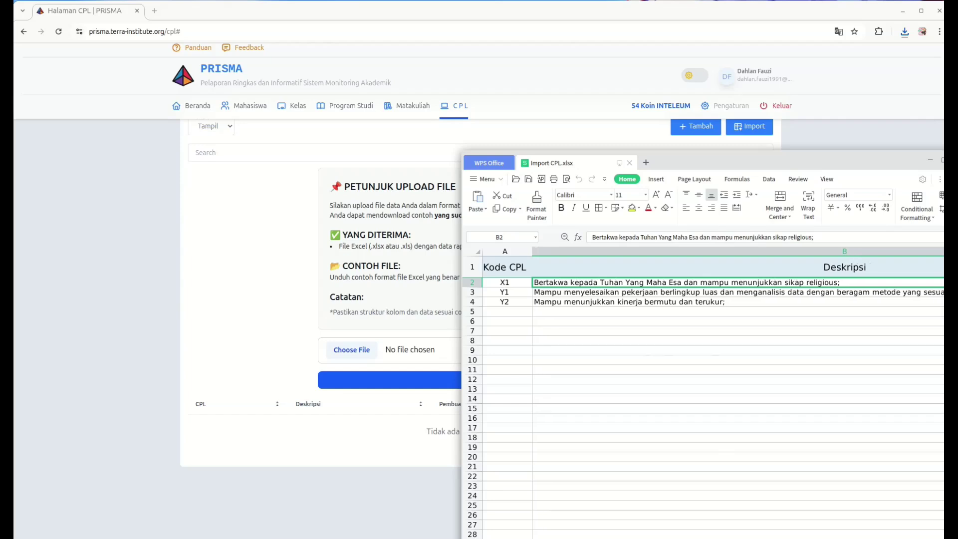
pyautogui.hscroll(10, 814, 286)
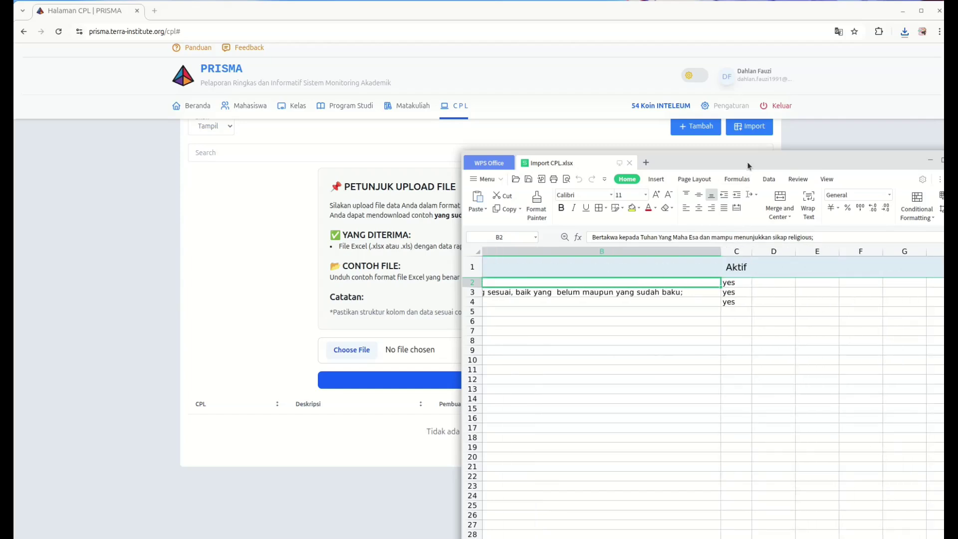
# Set the Aktif value of the Y1 row to no and close the workbook without saving
pyautogui.click(732, 302)
pyautogui.click(735, 293)
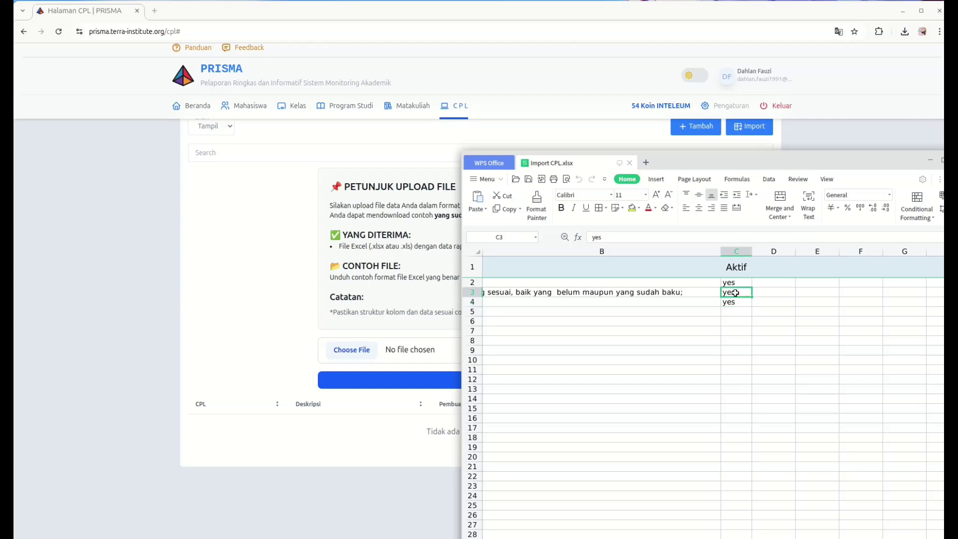
pyautogui.write('no')
pyautogui.click(737, 310)
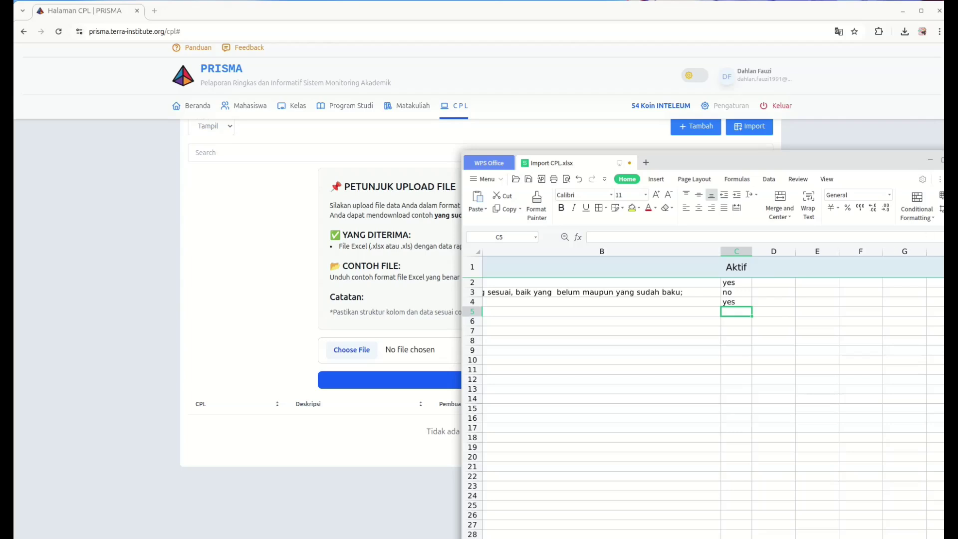
pyautogui.hotkey('ctrl', 'w')
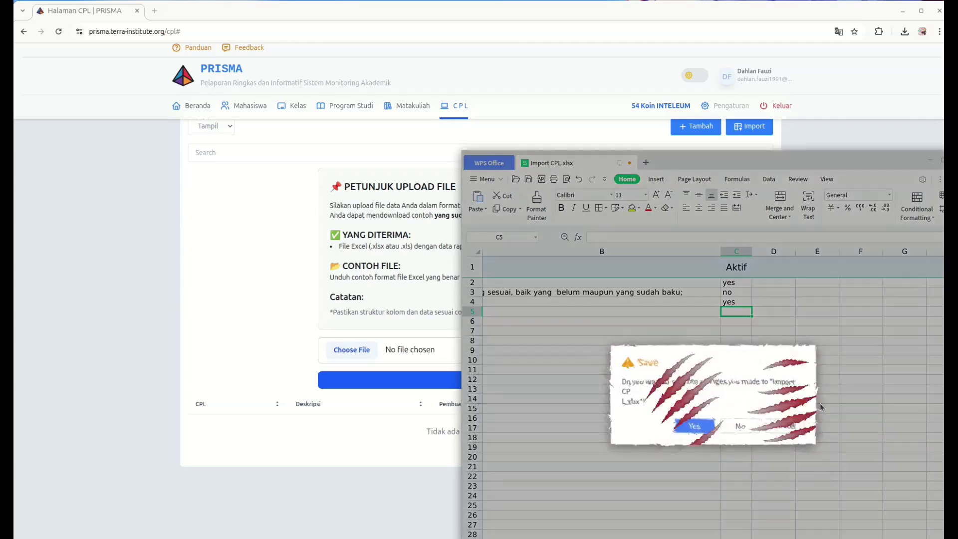
pyautogui.click(743, 428)
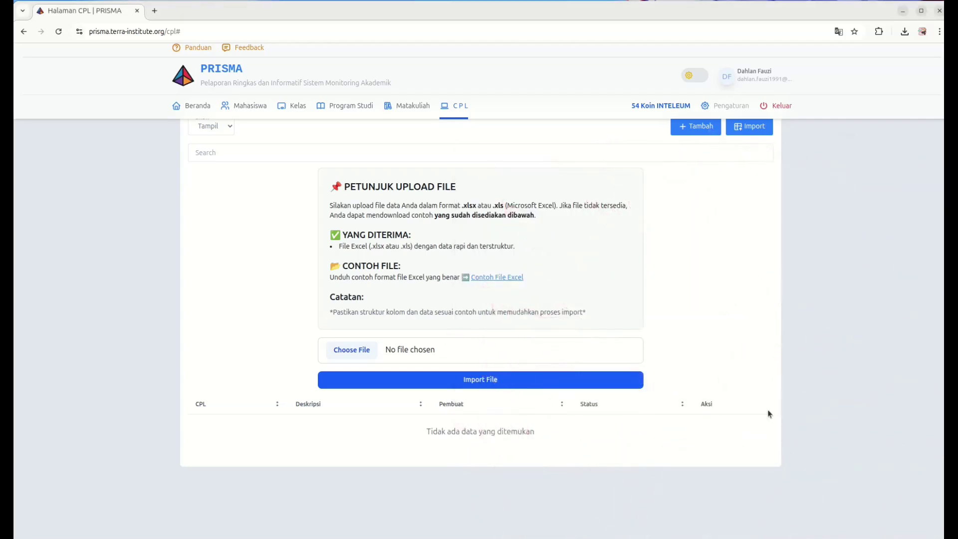
pyautogui.scroll(1, 752, 402)
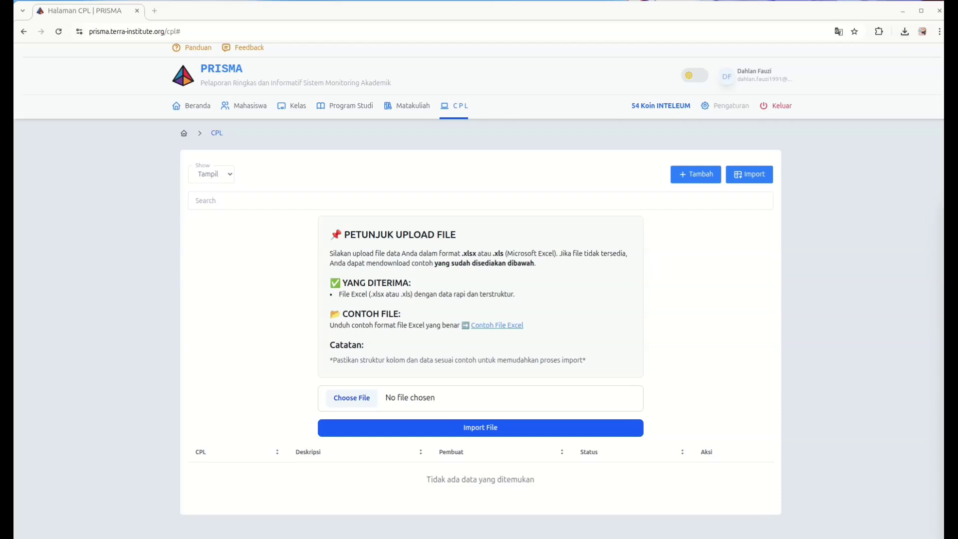
pyautogui.click(365, 399)
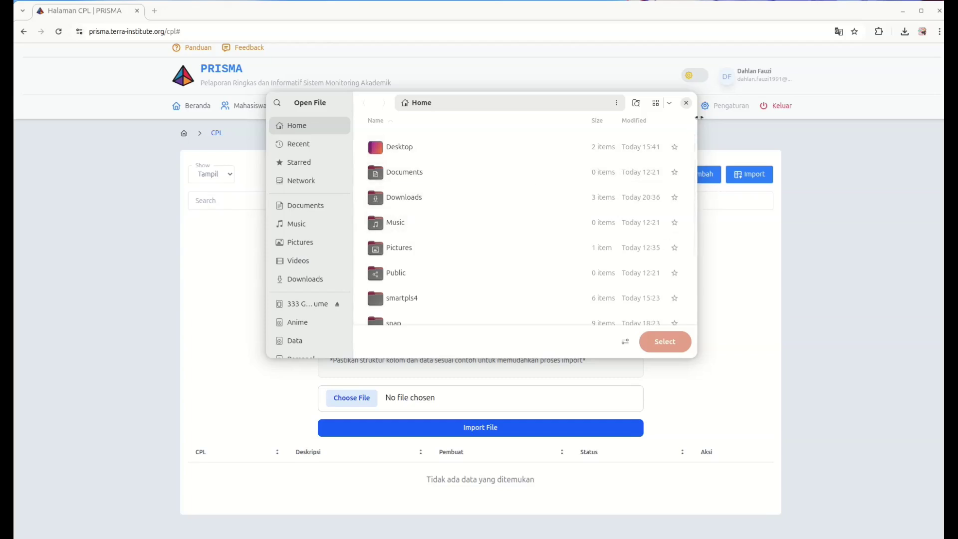
pyautogui.click(687, 104)
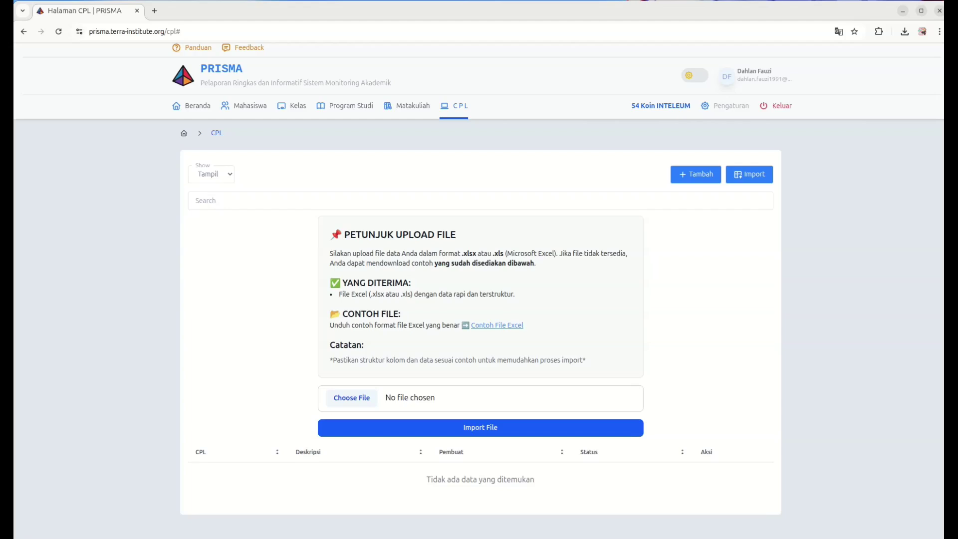
# Try to attach Import CPL.xlsx by dropping it from the Downloads folder onto the CPL upload field, and put the file manager away
pyautogui.moveTo(774, 219); pyautogui.dragTo(585, 216)
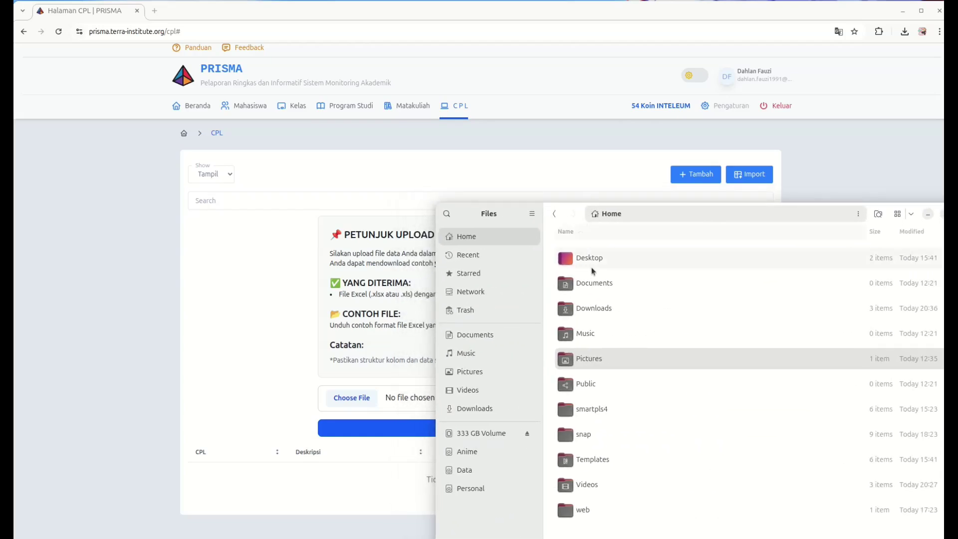
pyautogui.doubleClick(615, 312)
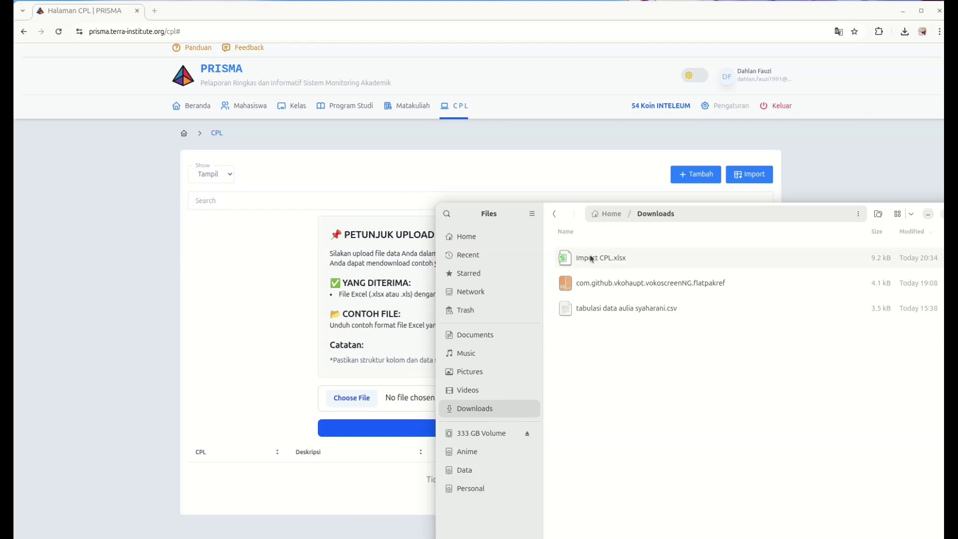
pyautogui.moveTo(591, 258); pyautogui.dragTo(637, 372)
pyautogui.moveTo(578, 260); pyautogui.dragTo(354, 396)
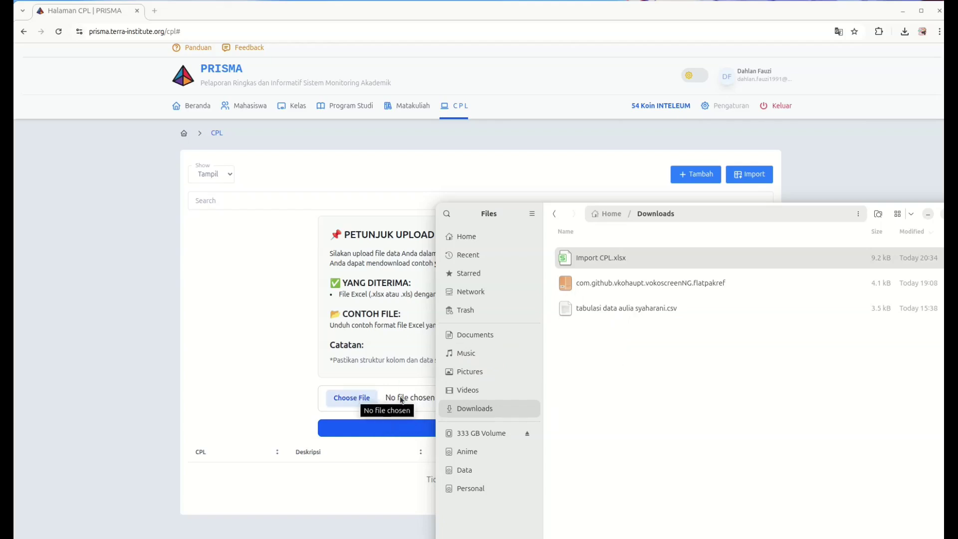
pyautogui.moveTo(570, 220); pyautogui.dragTo(902, 240)
pyautogui.moveTo(926, 277); pyautogui.dragTo(493, 377)
pyautogui.click(932, 365)
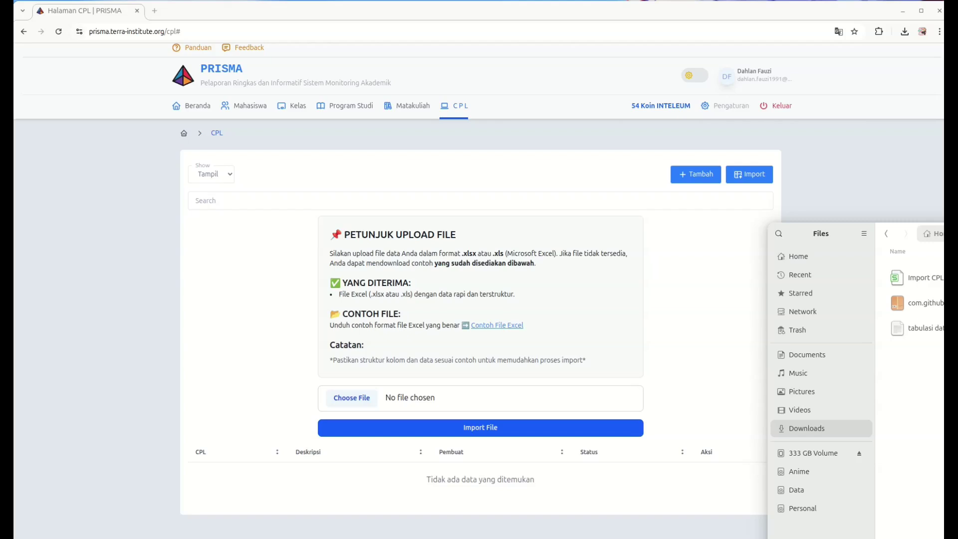
pyautogui.click(688, 335)
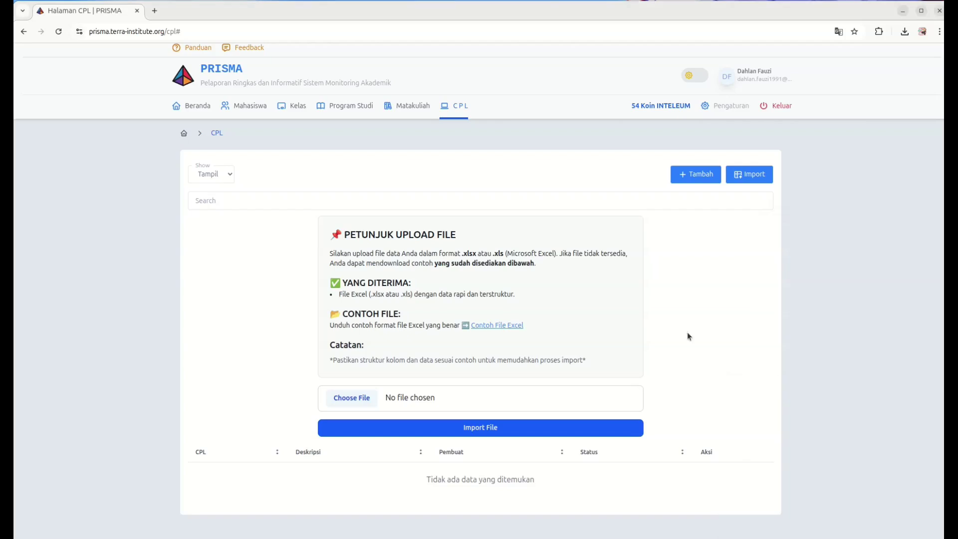
# Choose Import CPL.xlsx from the Downloads folder as the import file and process the upload
pyautogui.click(366, 400)
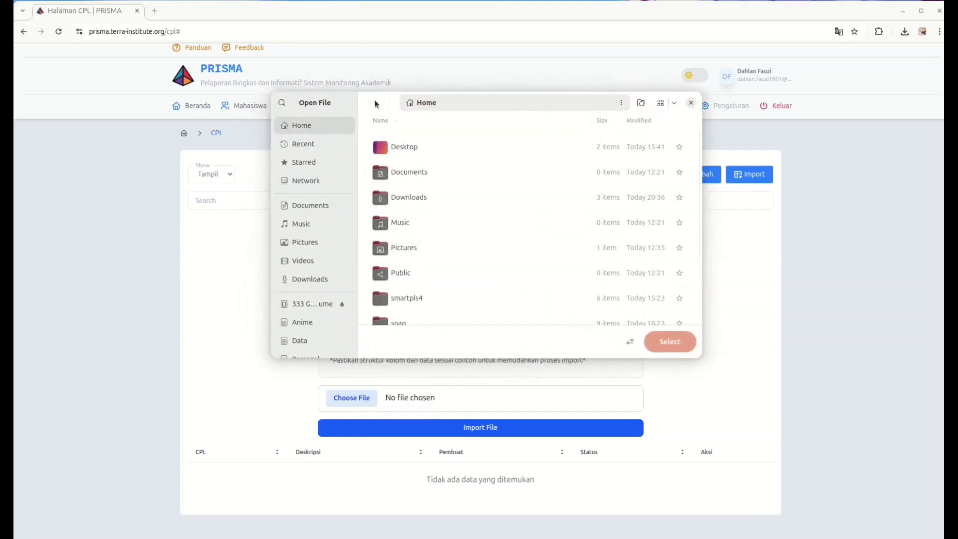
pyautogui.doubleClick(460, 199)
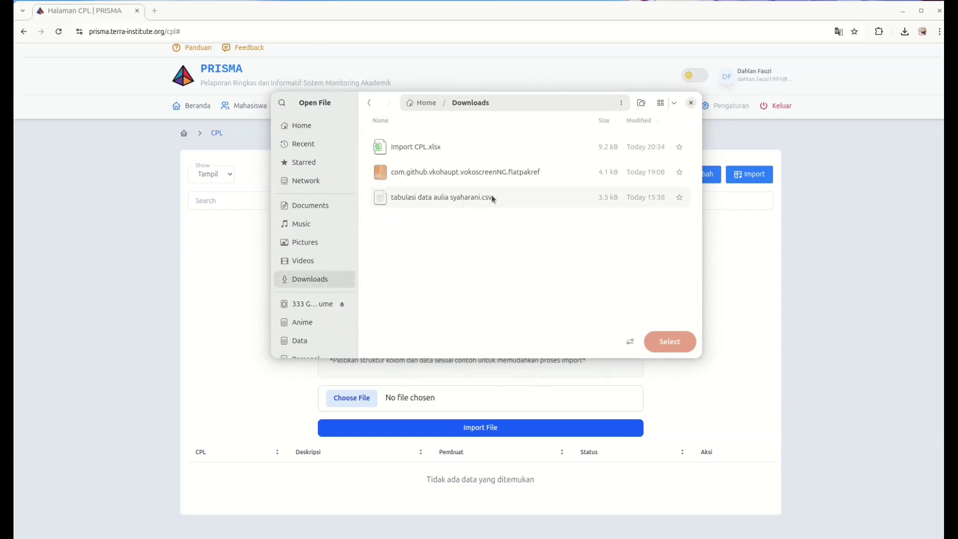
pyautogui.click(436, 150)
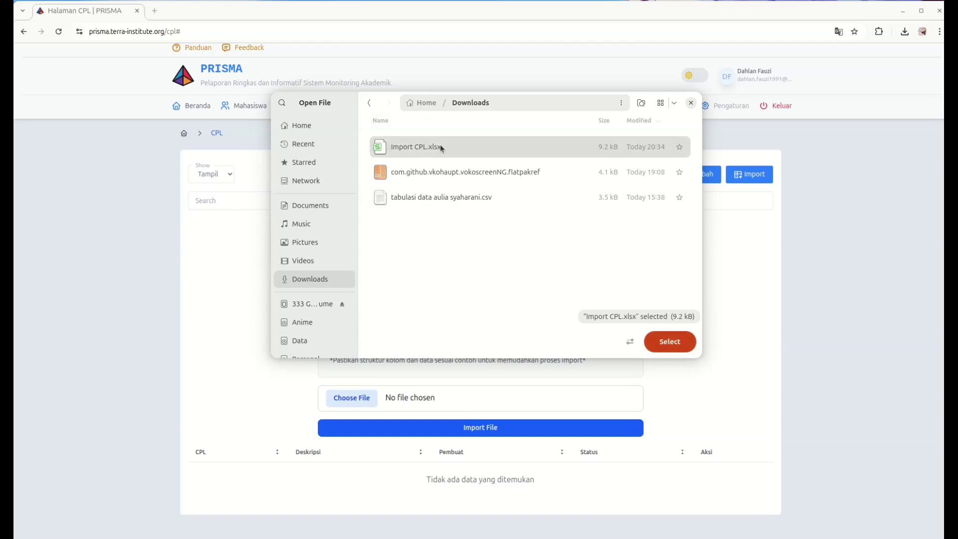
pyautogui.click(673, 344)
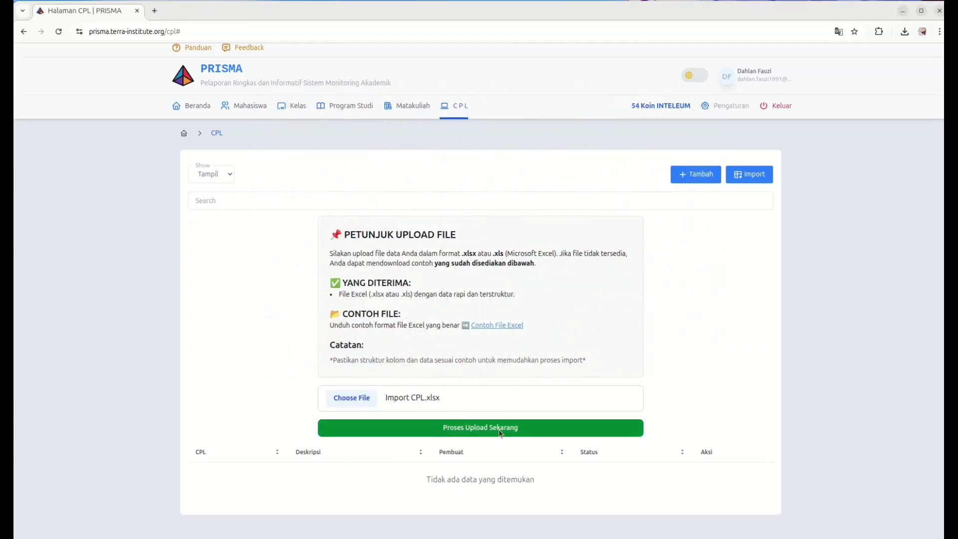
pyautogui.scroll(-1, 679, 351)
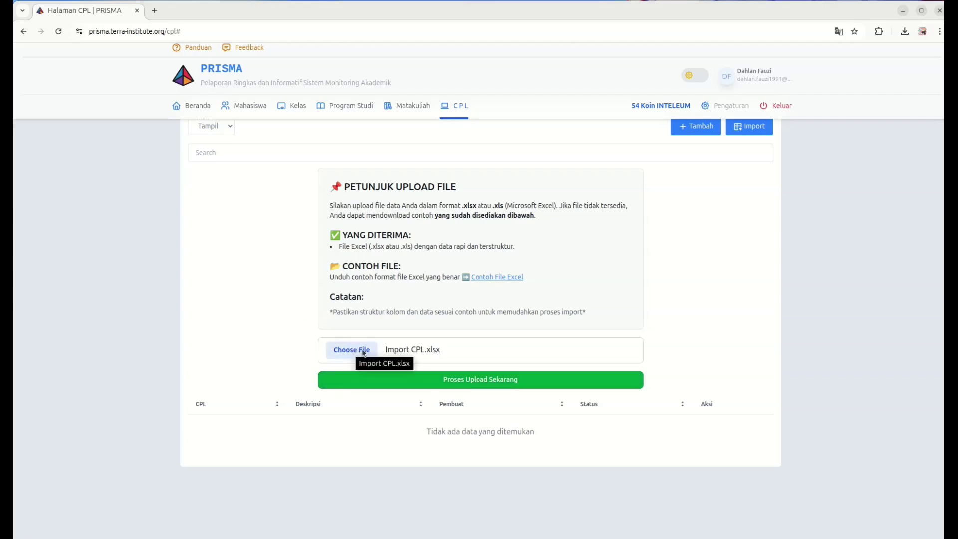
pyautogui.click(487, 381)
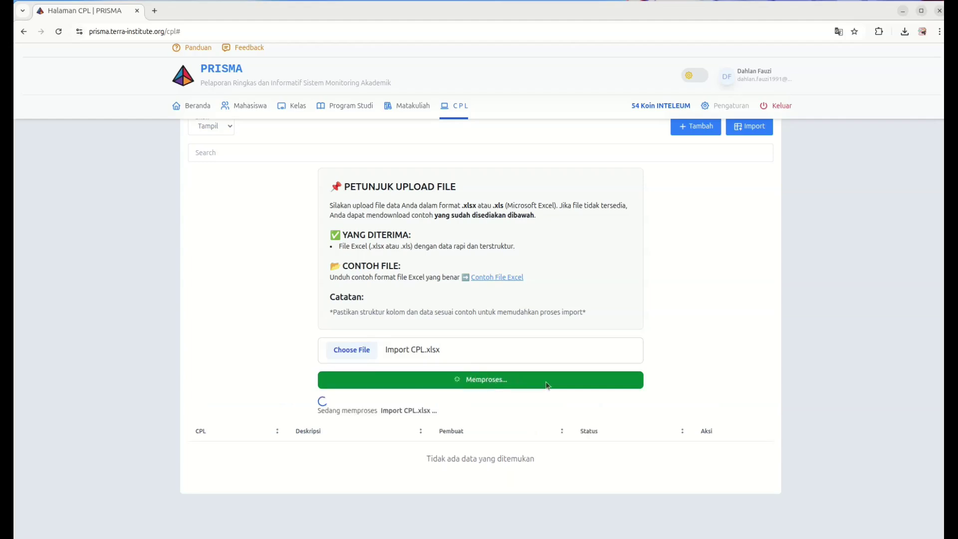
pyautogui.scroll(-2, 469, 386)
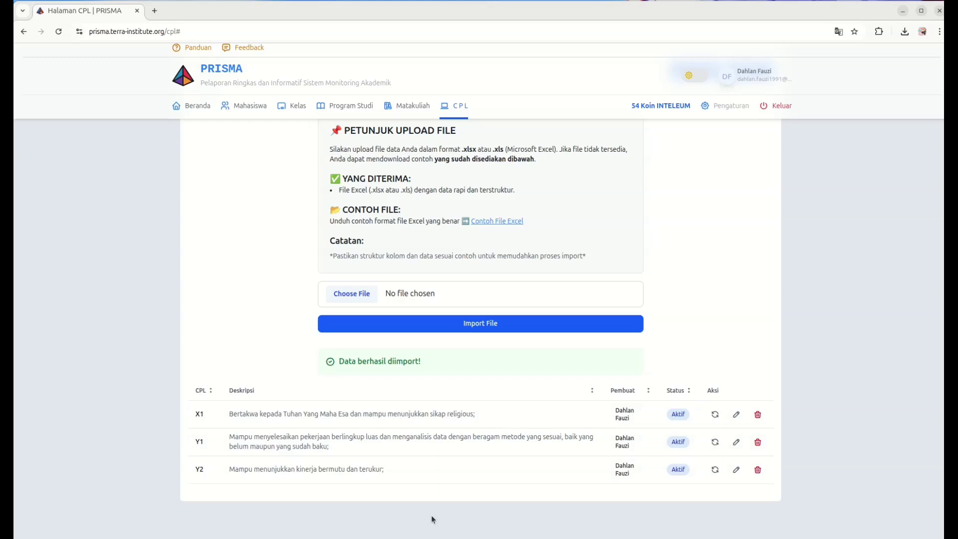
# Review the imported CPL rows and hide the import form
pyautogui.moveTo(200, 415); pyautogui.dragTo(208, 422)
pyautogui.scroll(3, 578, 480)
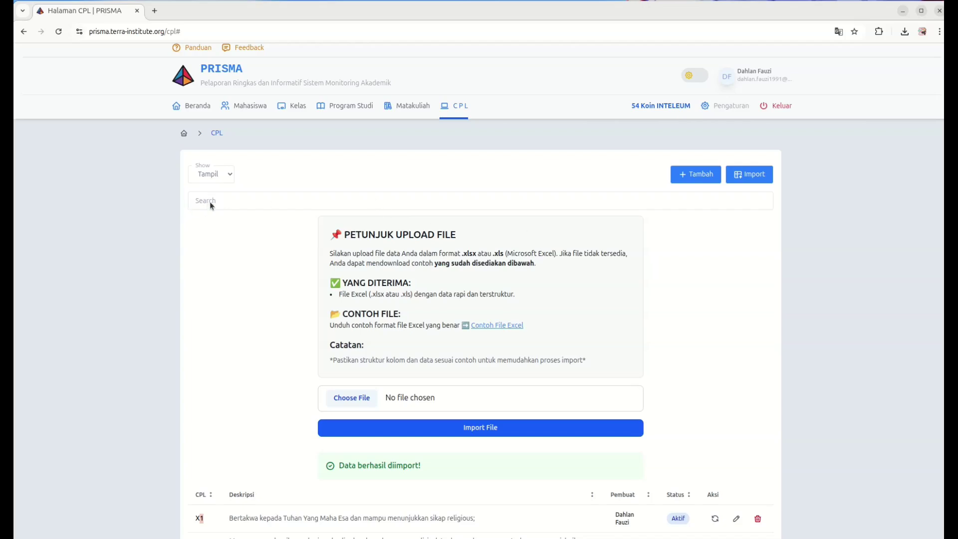
pyautogui.click(247, 200)
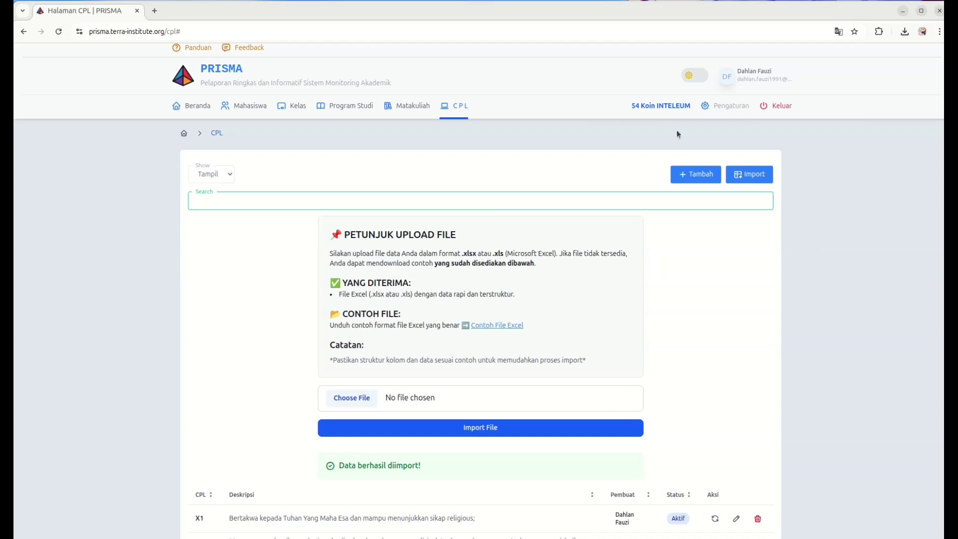
pyautogui.scroll(-1, 657, 341)
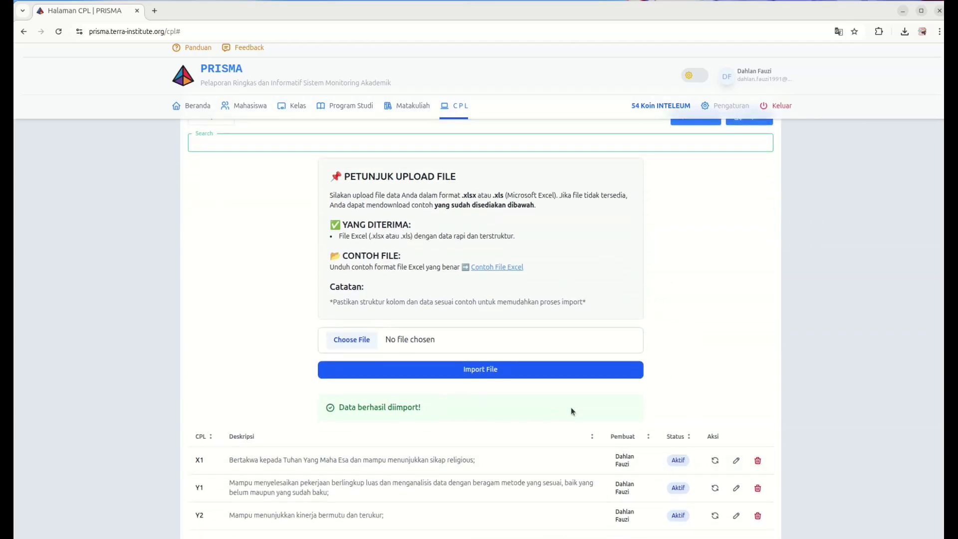
pyautogui.scroll(1, 477, 283)
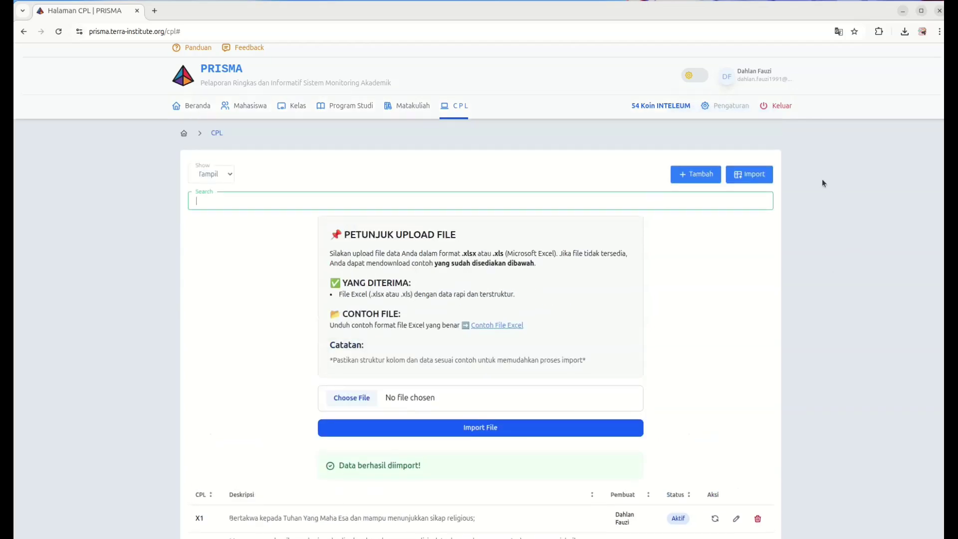
pyautogui.click(759, 180)
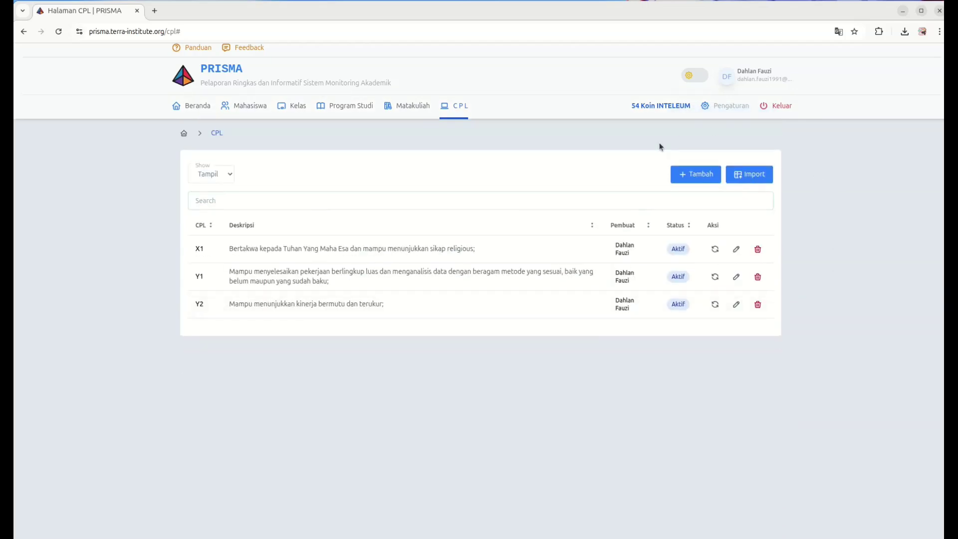
# Search the CPL table for "bertakwa" and clear the search
pyautogui.click(249, 199)
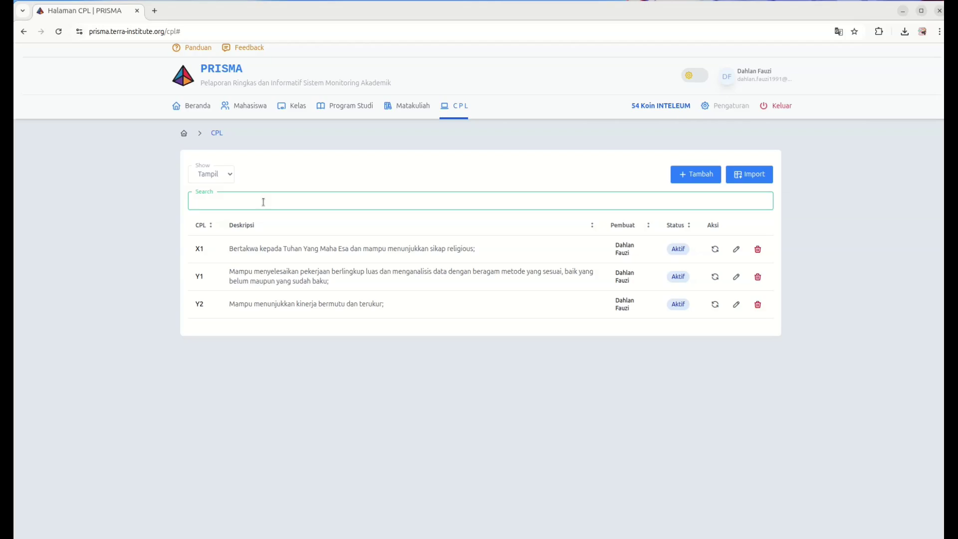
pyautogui.write('berta')
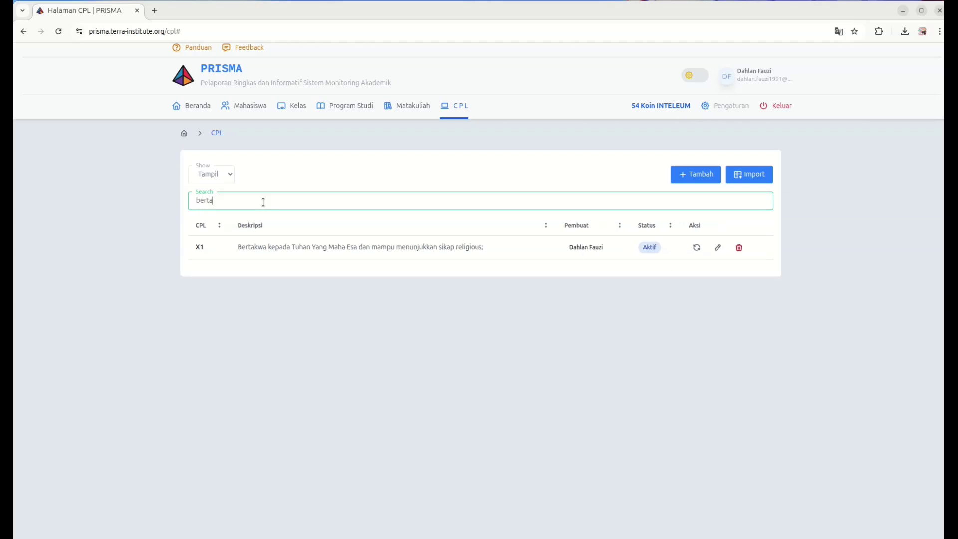
pyautogui.write('kwa')
pyautogui.press('BackSpace')
pyautogui.press('BackSpace')
pyautogui.press('BackSpace')
pyautogui.press('BackSpace')
pyautogui.press('BackSpace')
pyautogui.press('BackSpace')
pyautogui.press('BackSpace')
pyautogui.press('BackSpace')
# Show the CPL table with 5, 10 and 50 rows per page in turn, and reload the CPL page
pyautogui.click(227, 175)
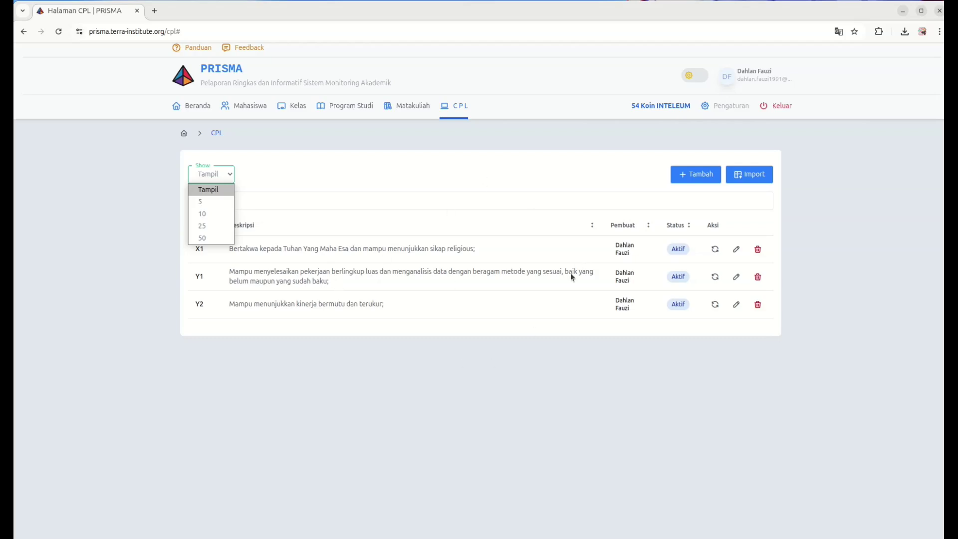
pyautogui.click(207, 201)
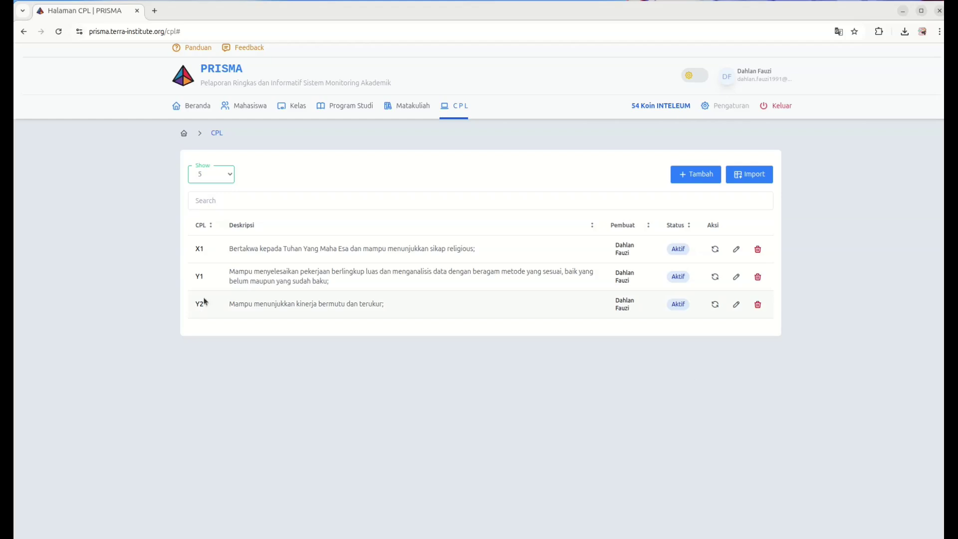
pyautogui.click(231, 174)
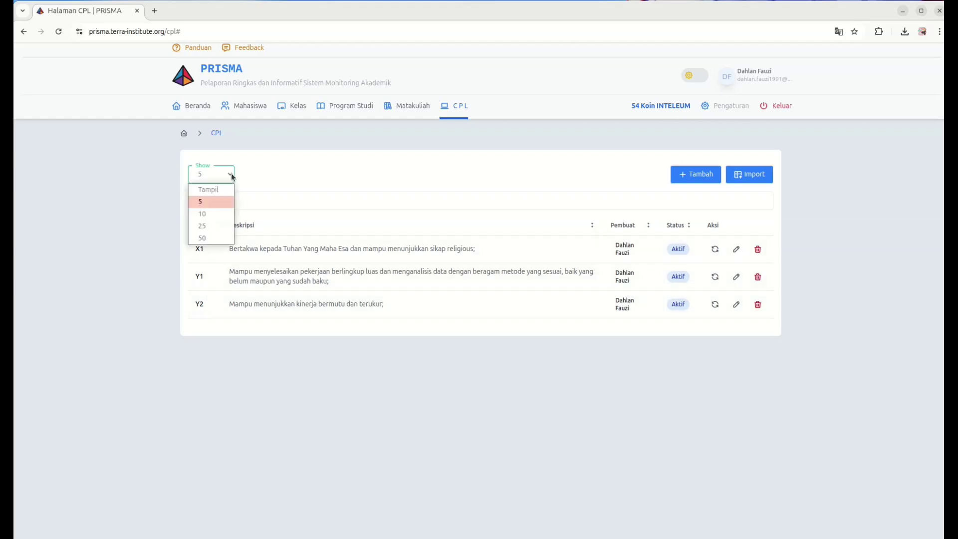
pyautogui.click(212, 215)
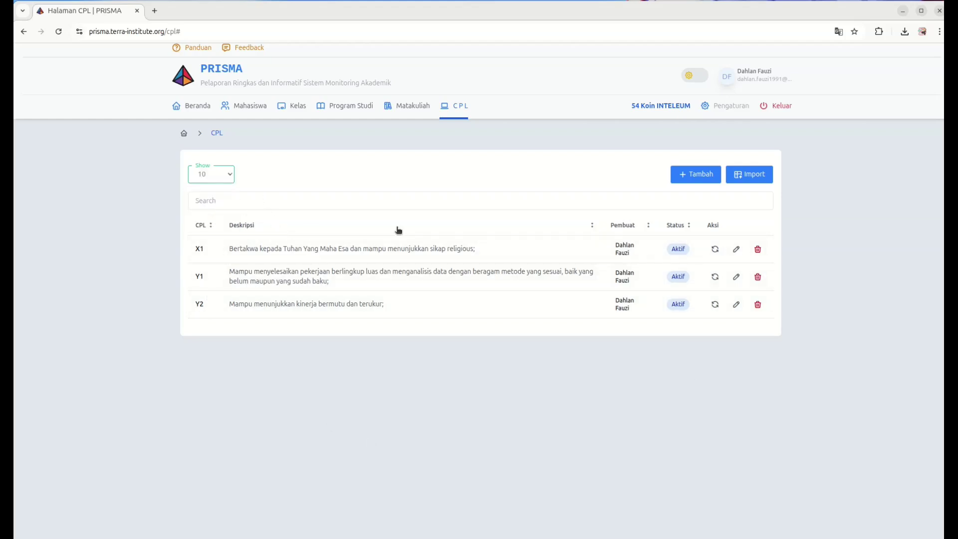
pyautogui.click(225, 176)
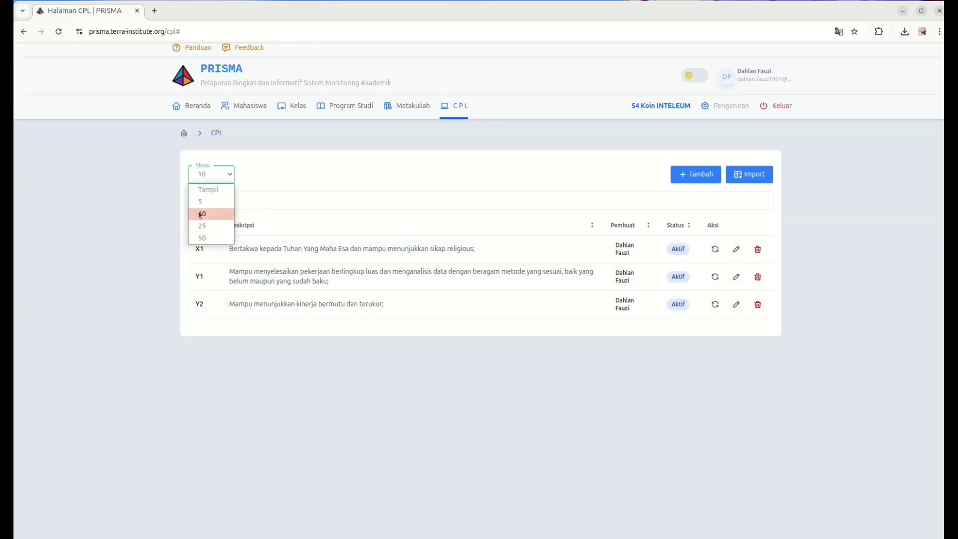
pyautogui.click(217, 239)
pyautogui.click(217, 178)
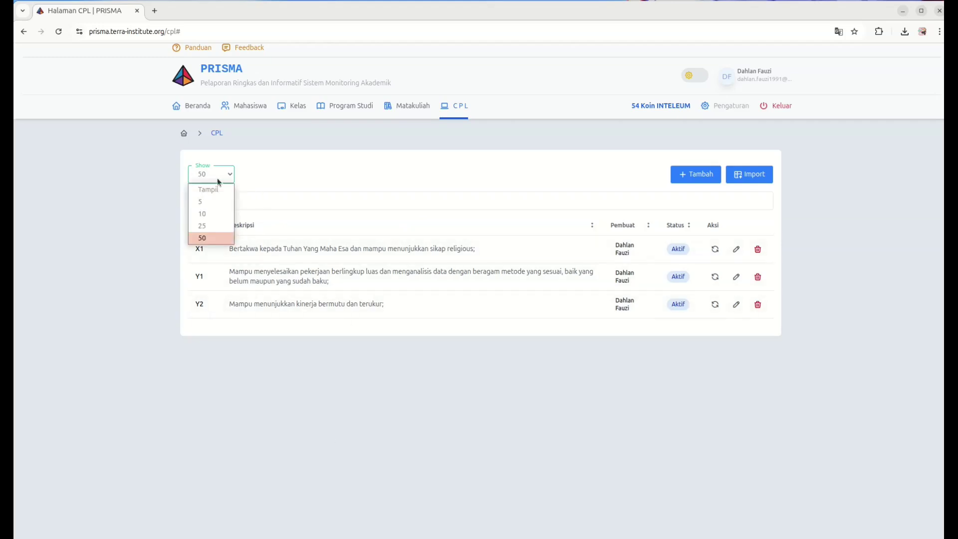
pyautogui.click(307, 175)
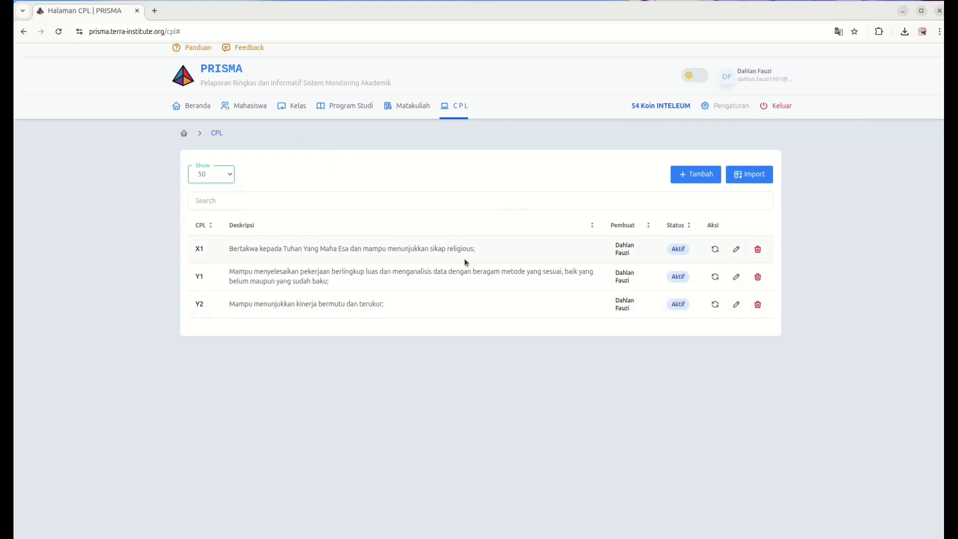
pyautogui.click(462, 107)
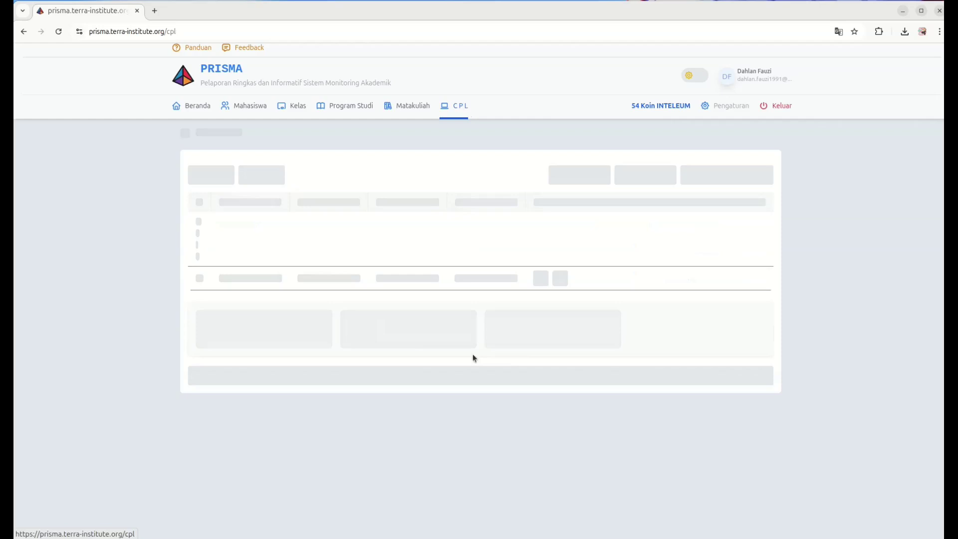